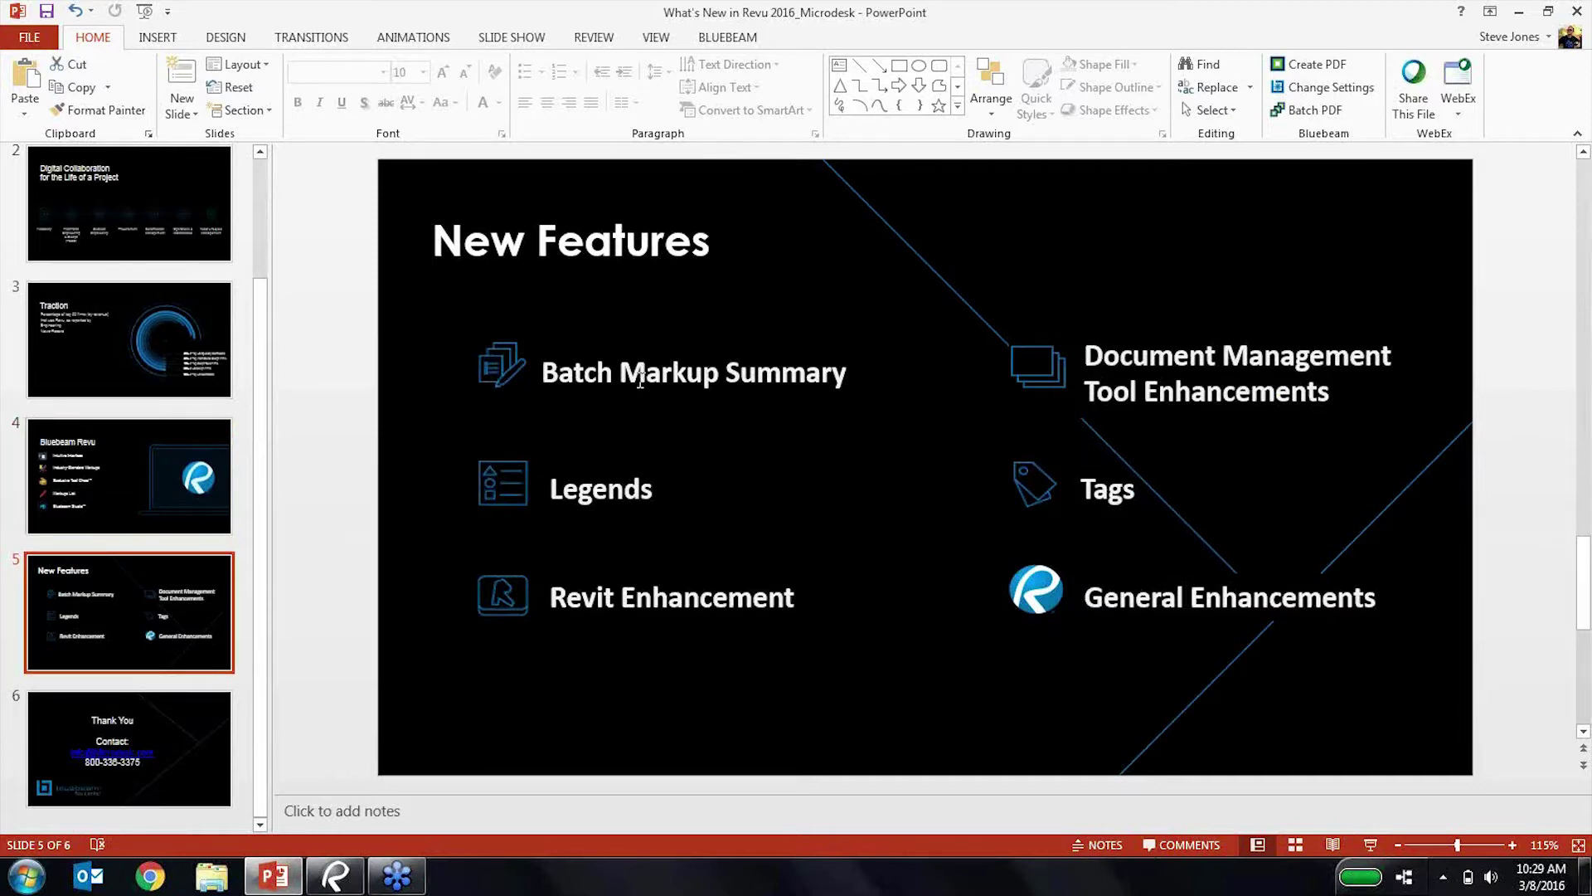
In Revu, hide the Studio panel and close the VCTC and A 201 drawings without saving
click(336, 872)
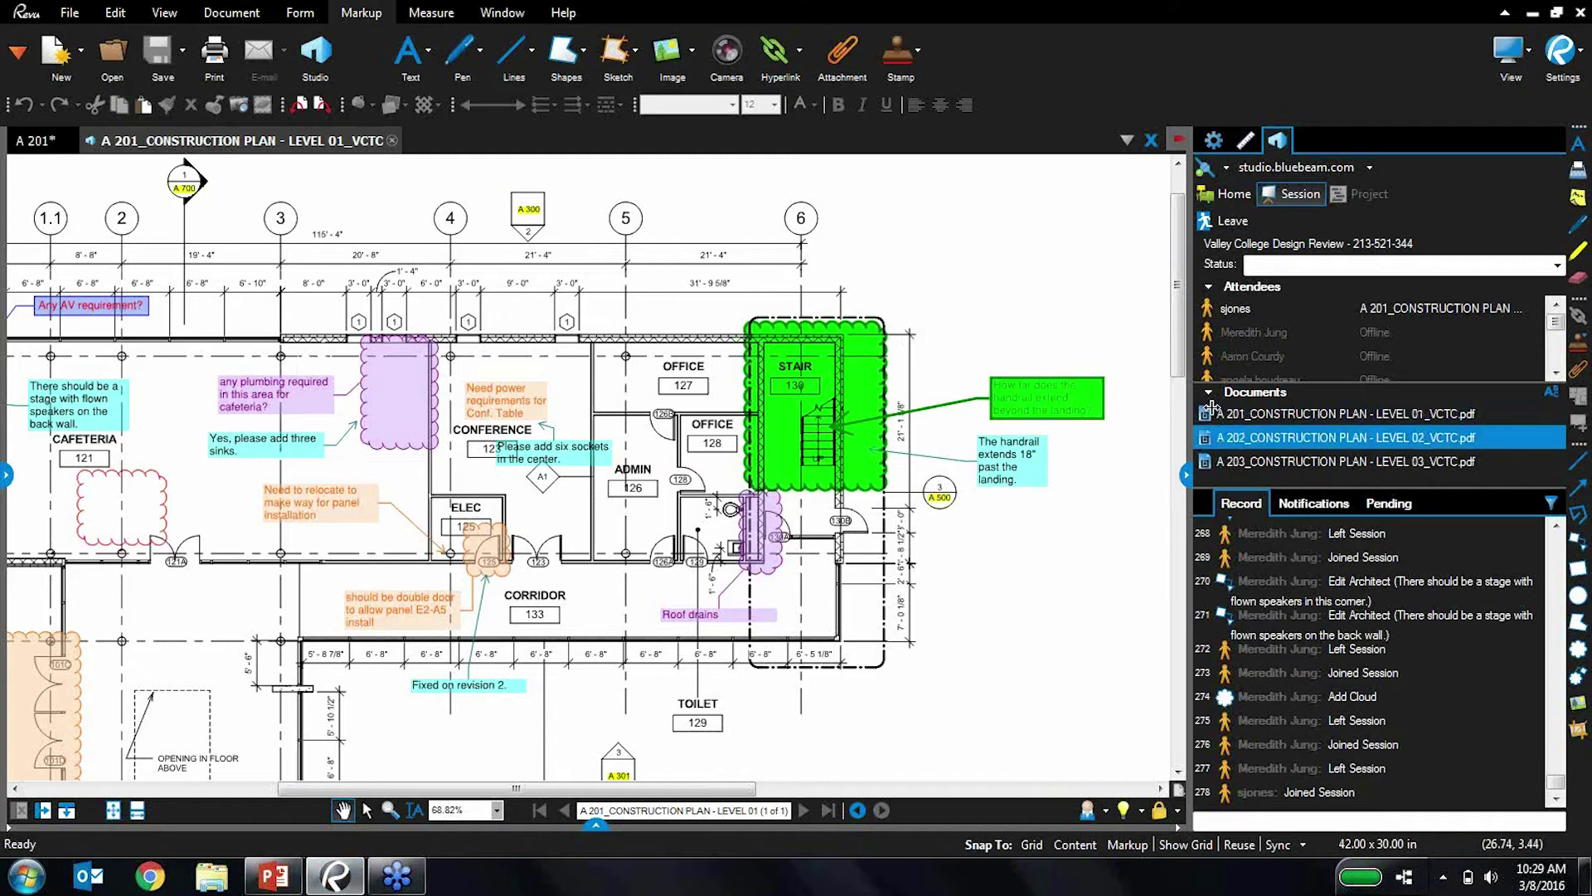
click(1186, 474)
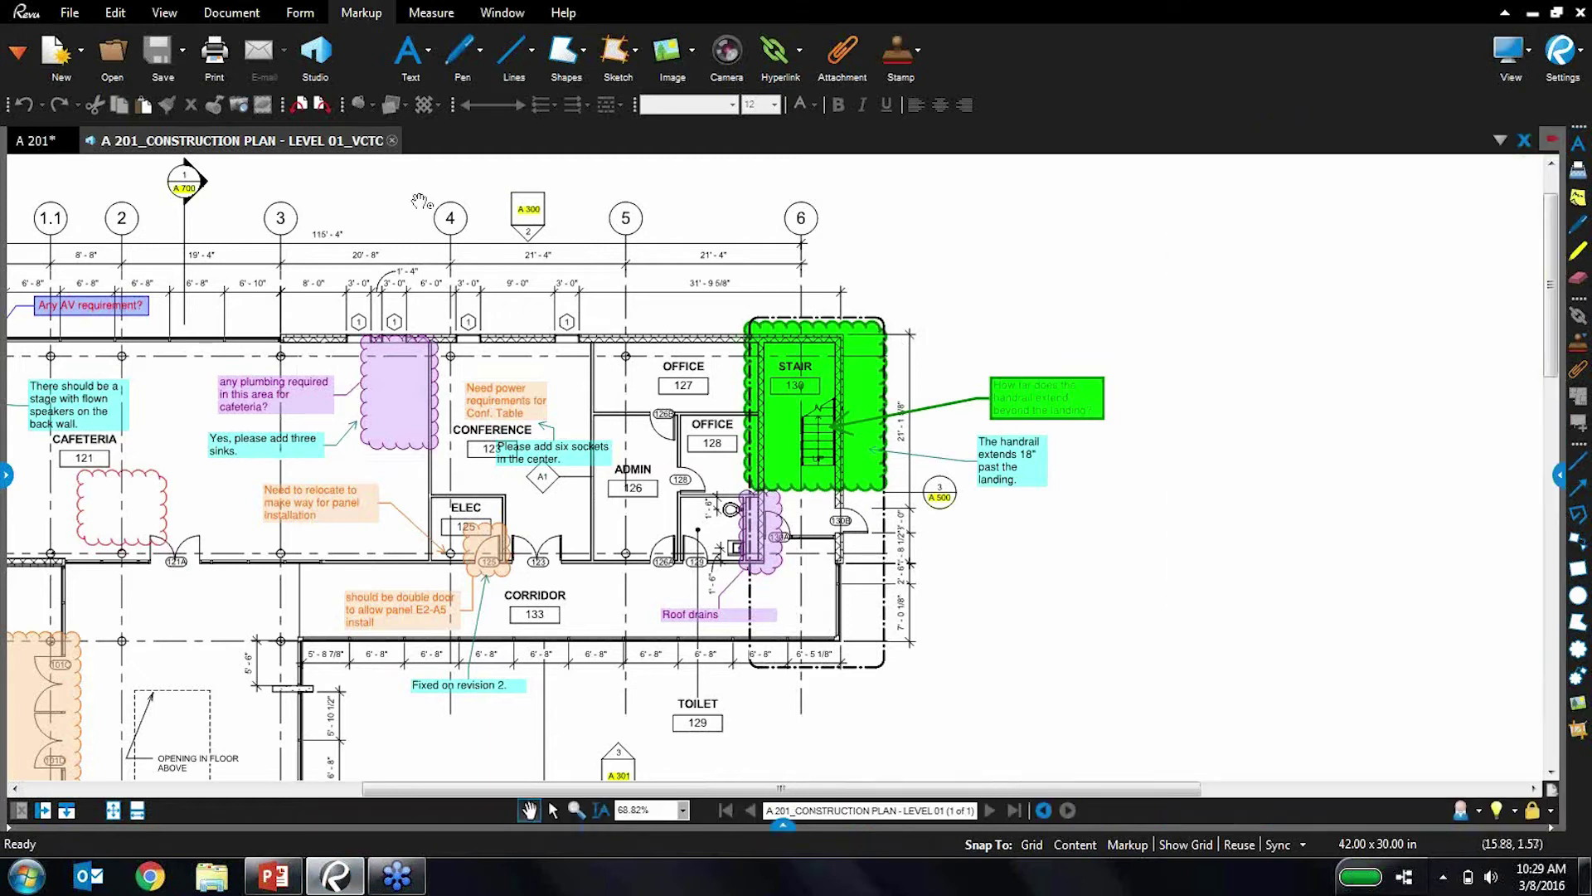
click(393, 141)
click(70, 140)
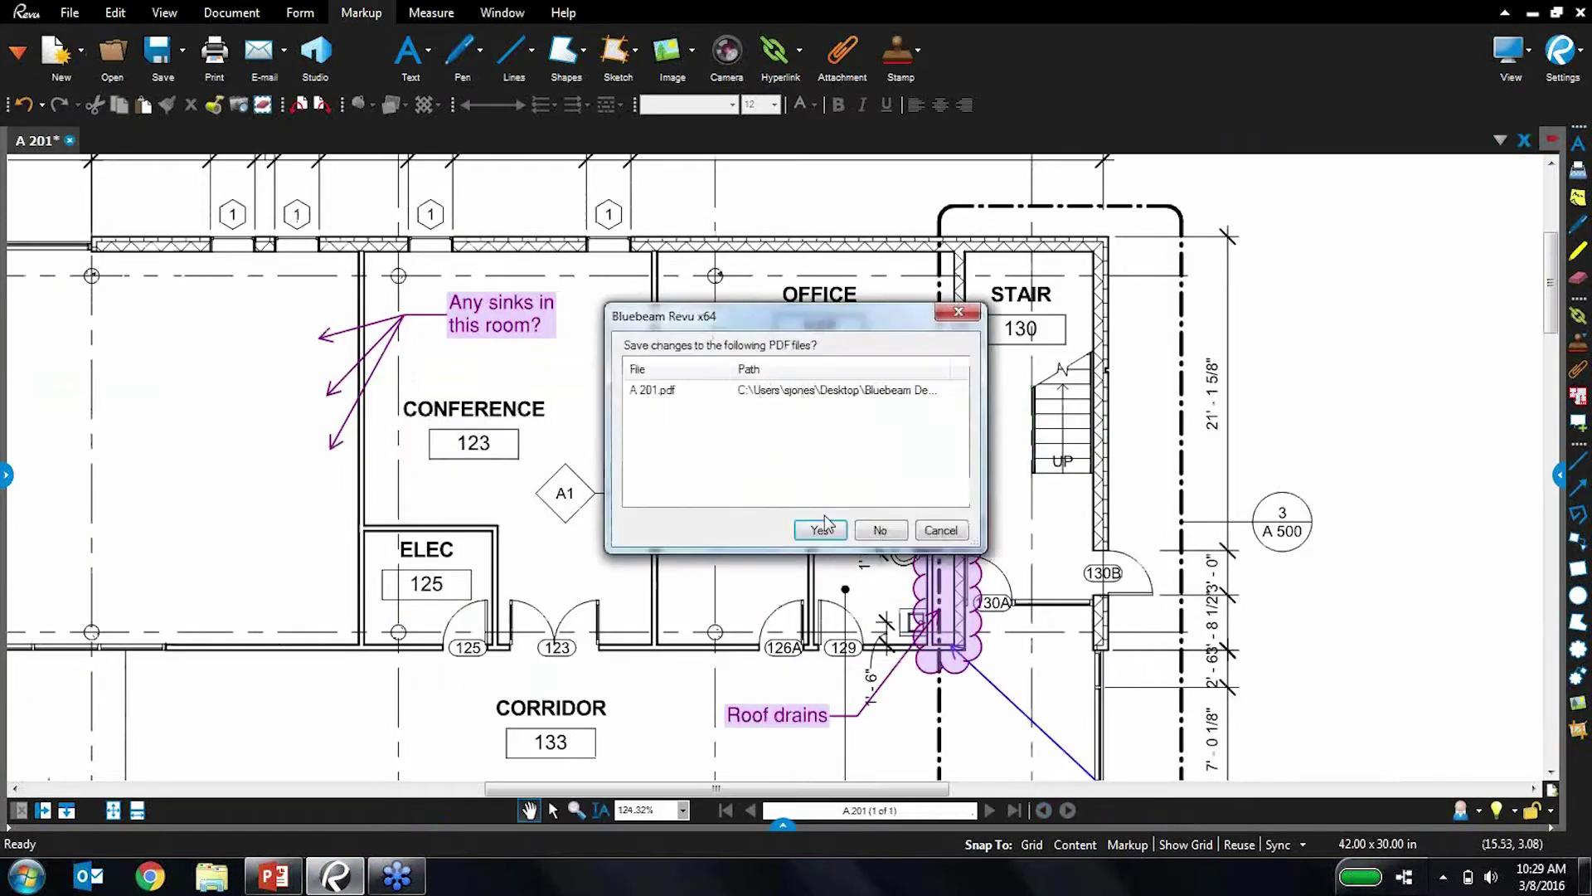
click(879, 530)
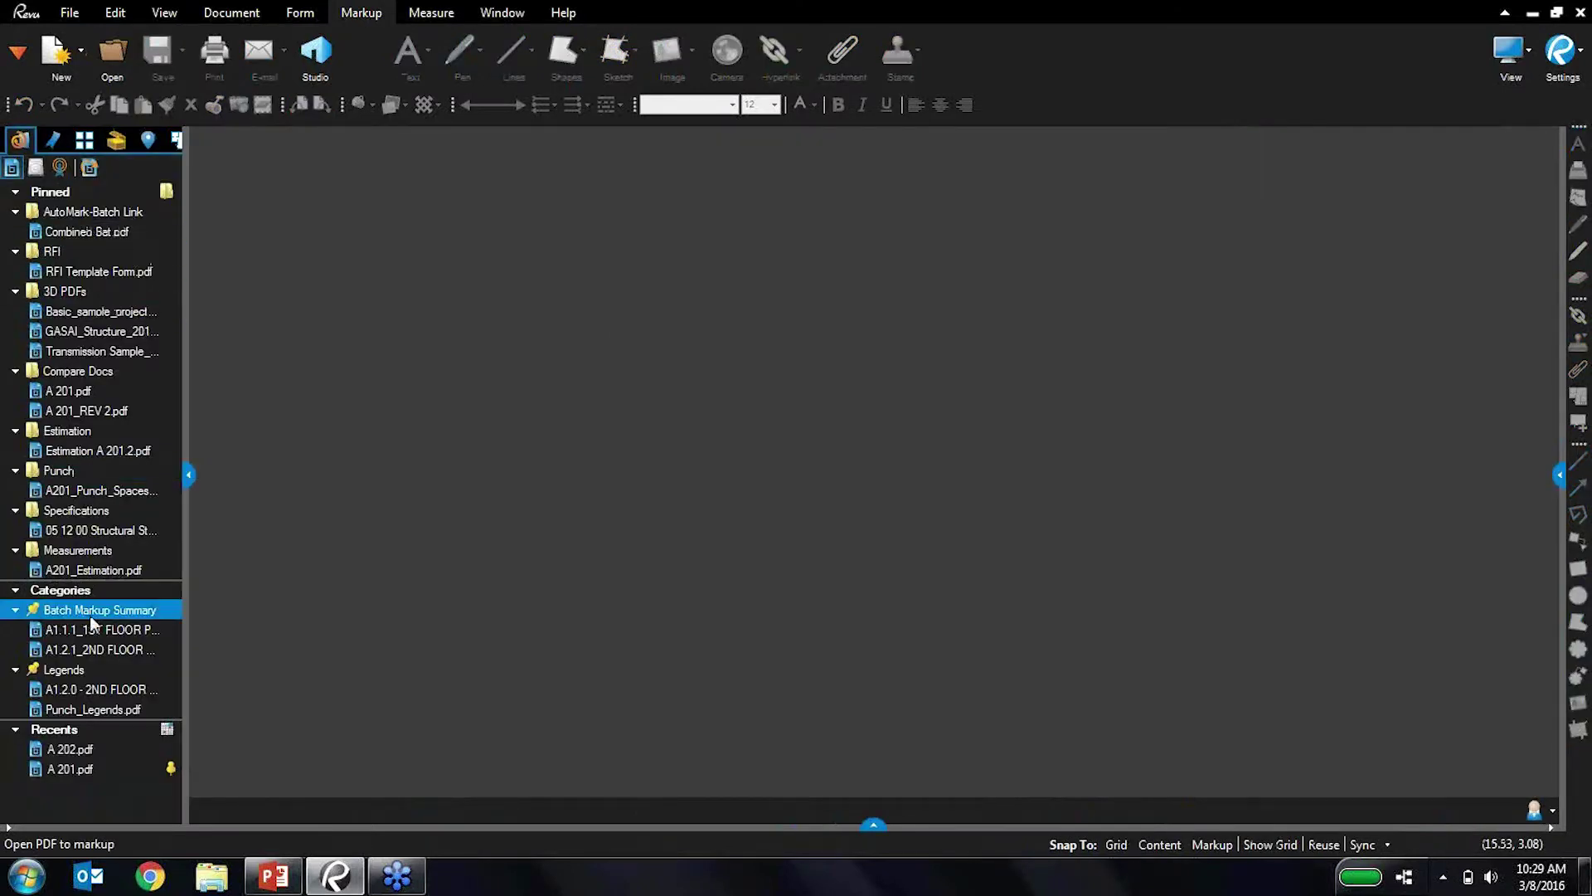
Open the A1.1.1_1ST FLOOR PLAN SOUTH sheet and decline the Layers prompt
click(91, 627)
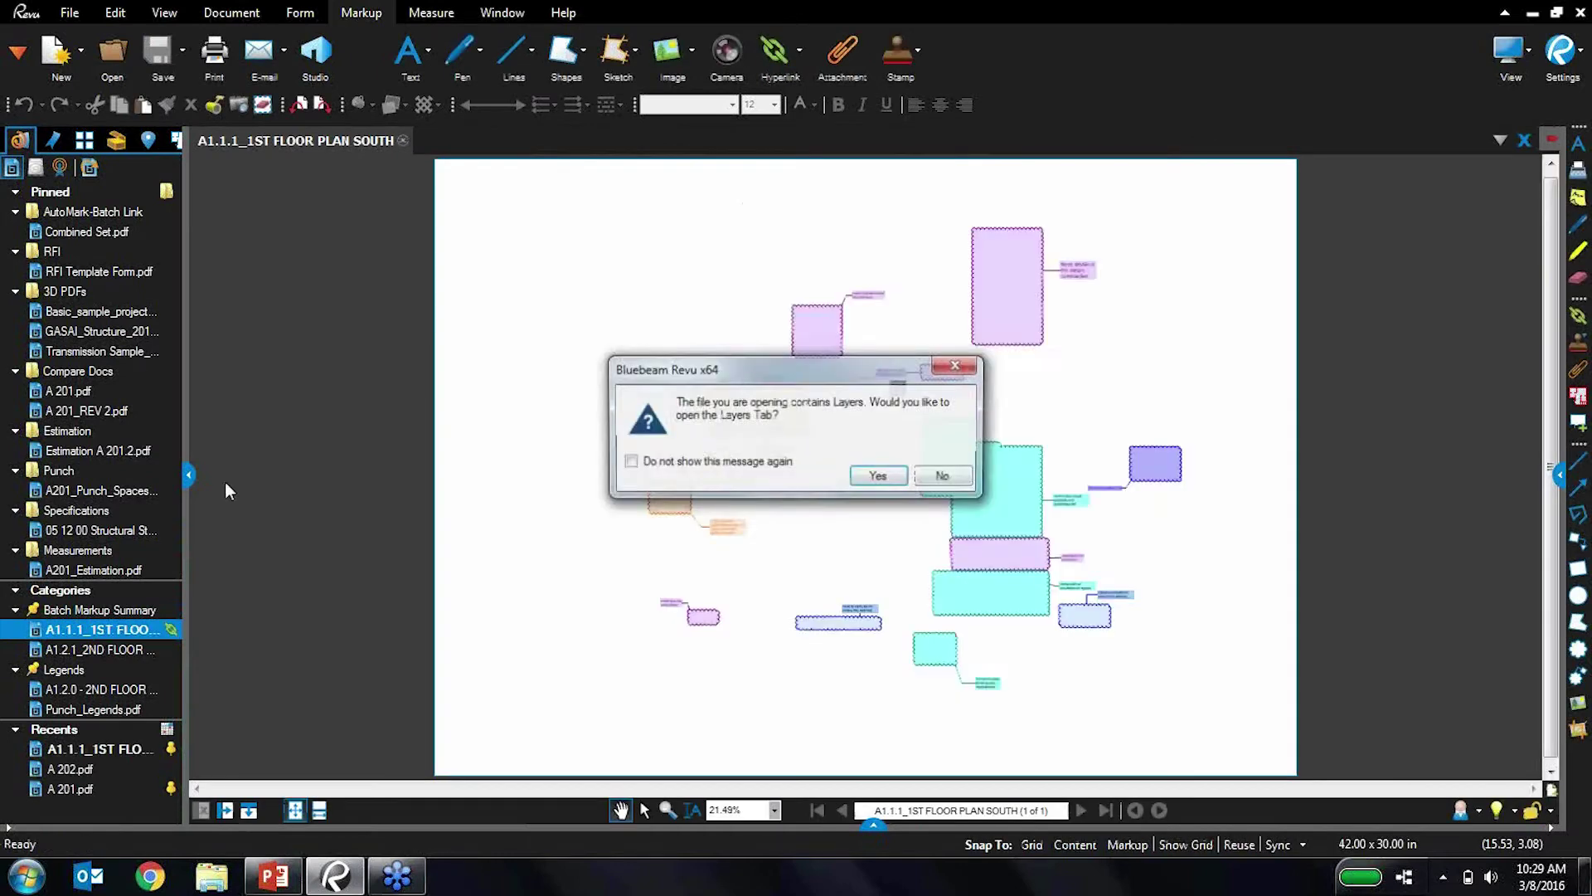
click(749, 463)
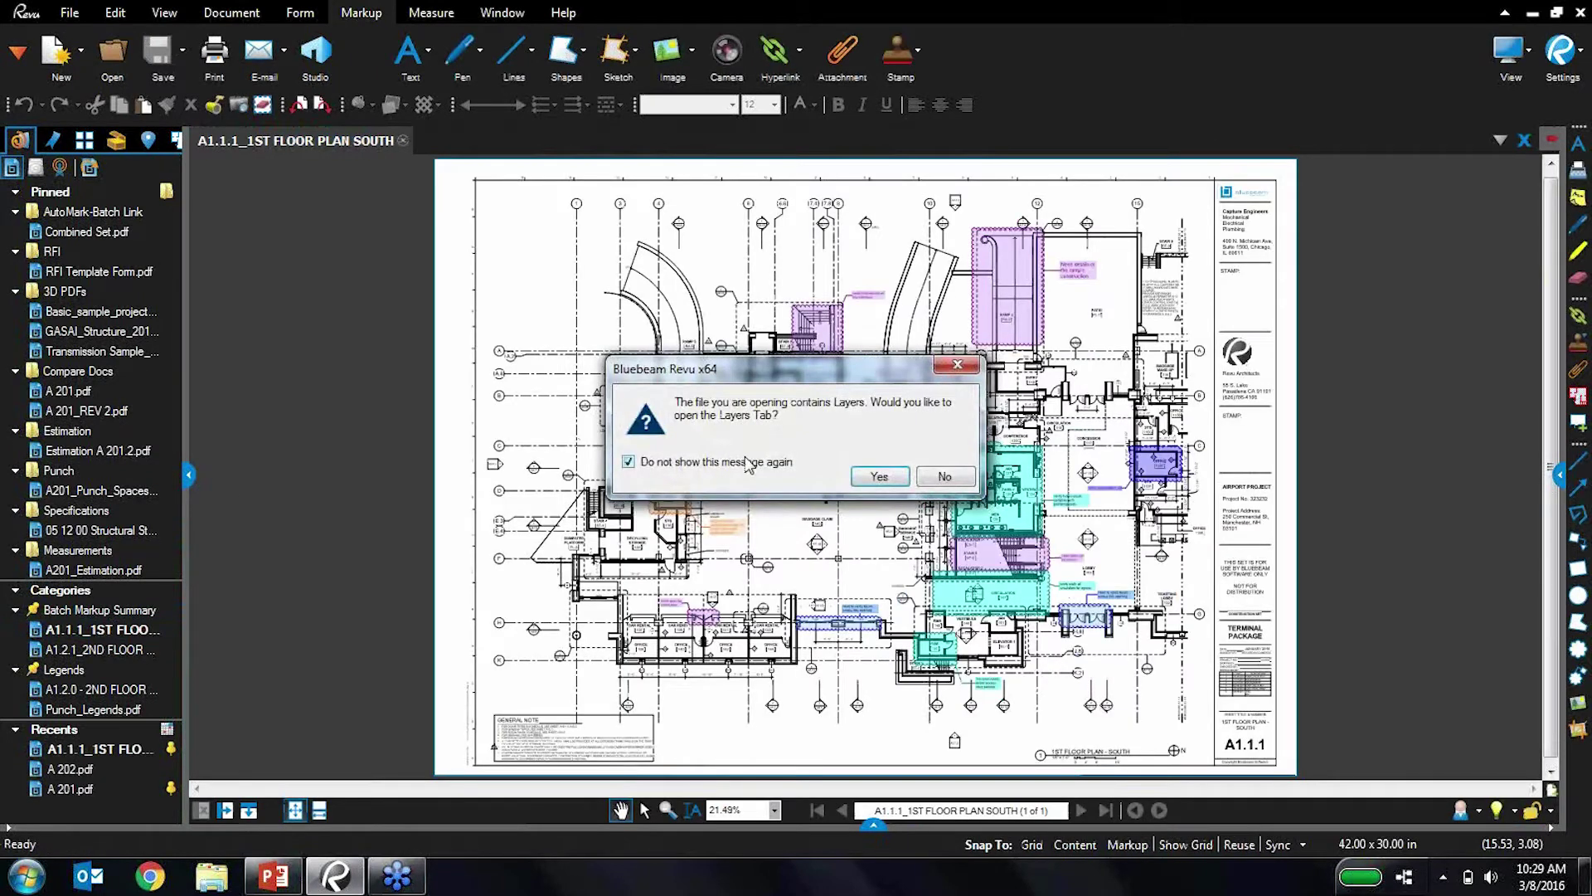
click(946, 476)
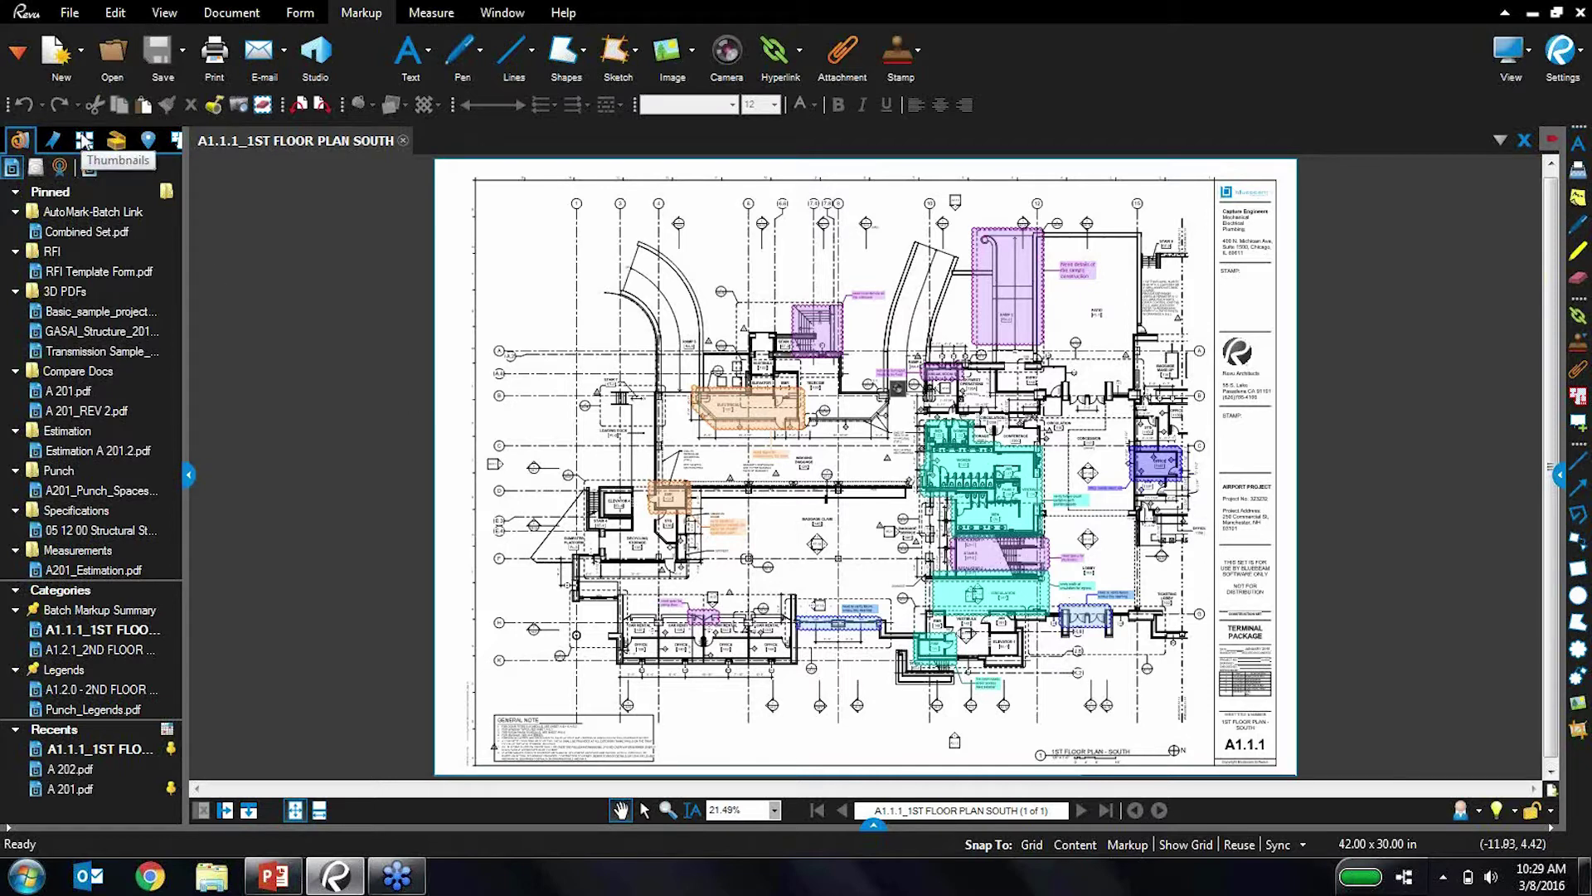
Show page thumbnails and go to the floor plan's single page
click(84, 140)
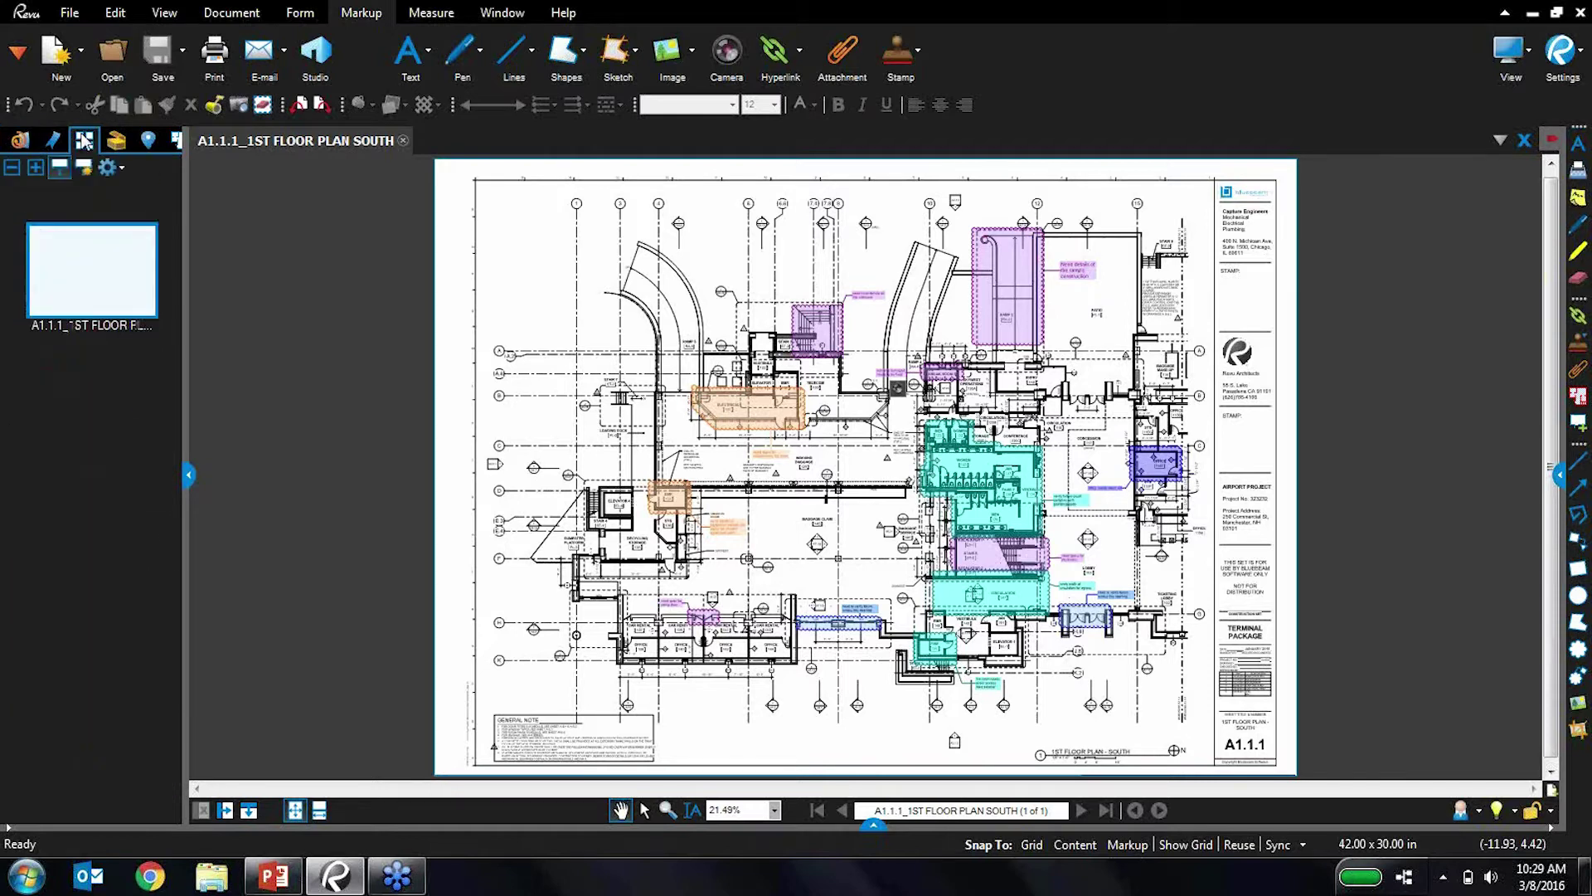
click(80, 328)
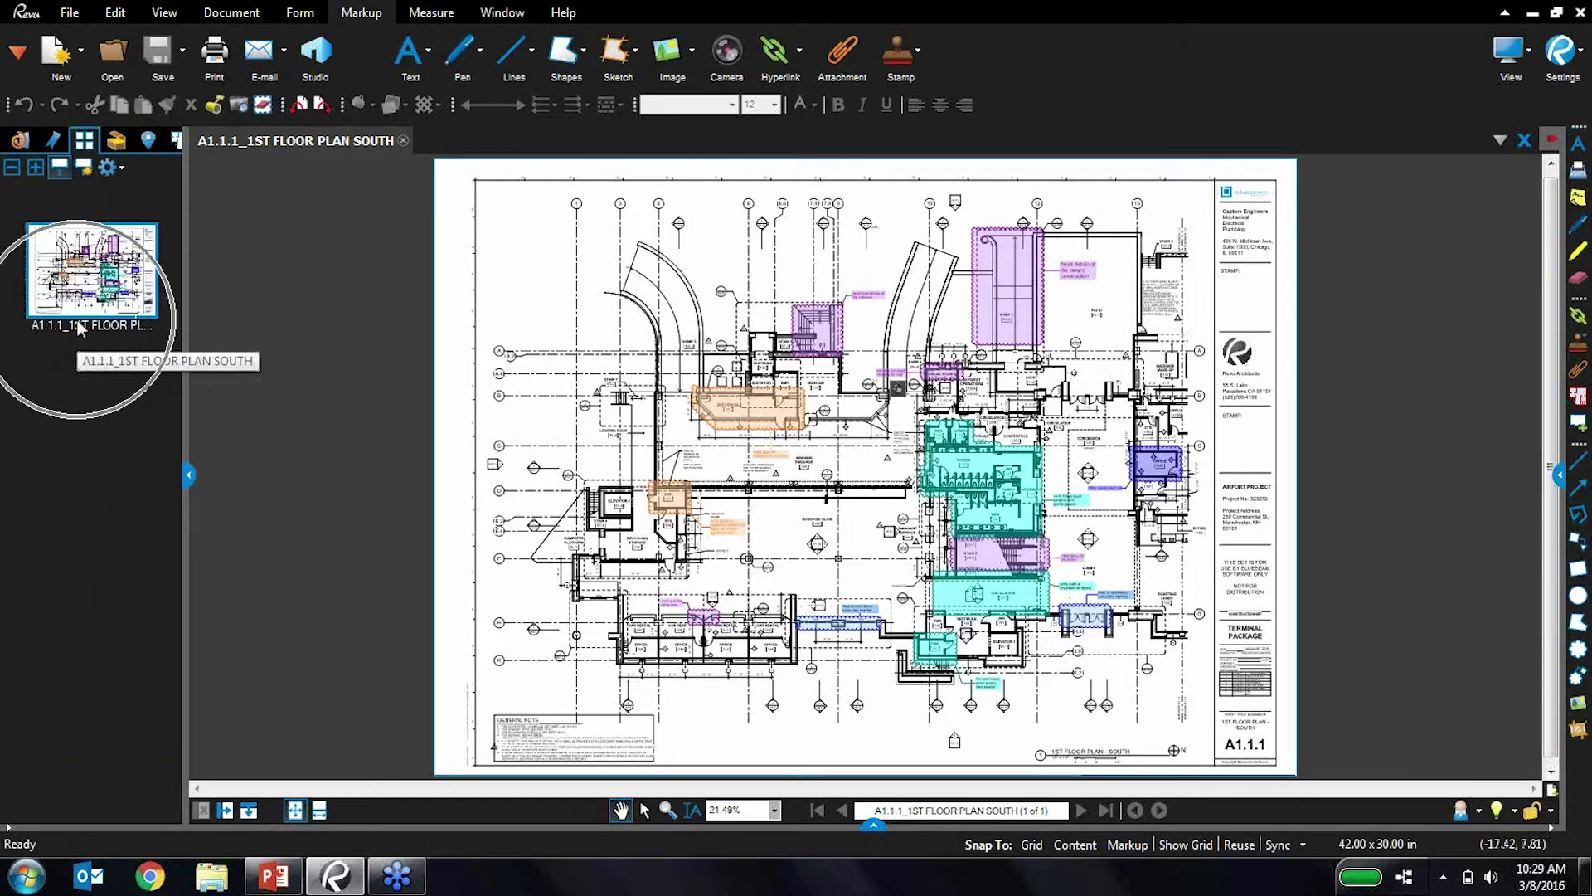
scroll(686, 524, up, 4)
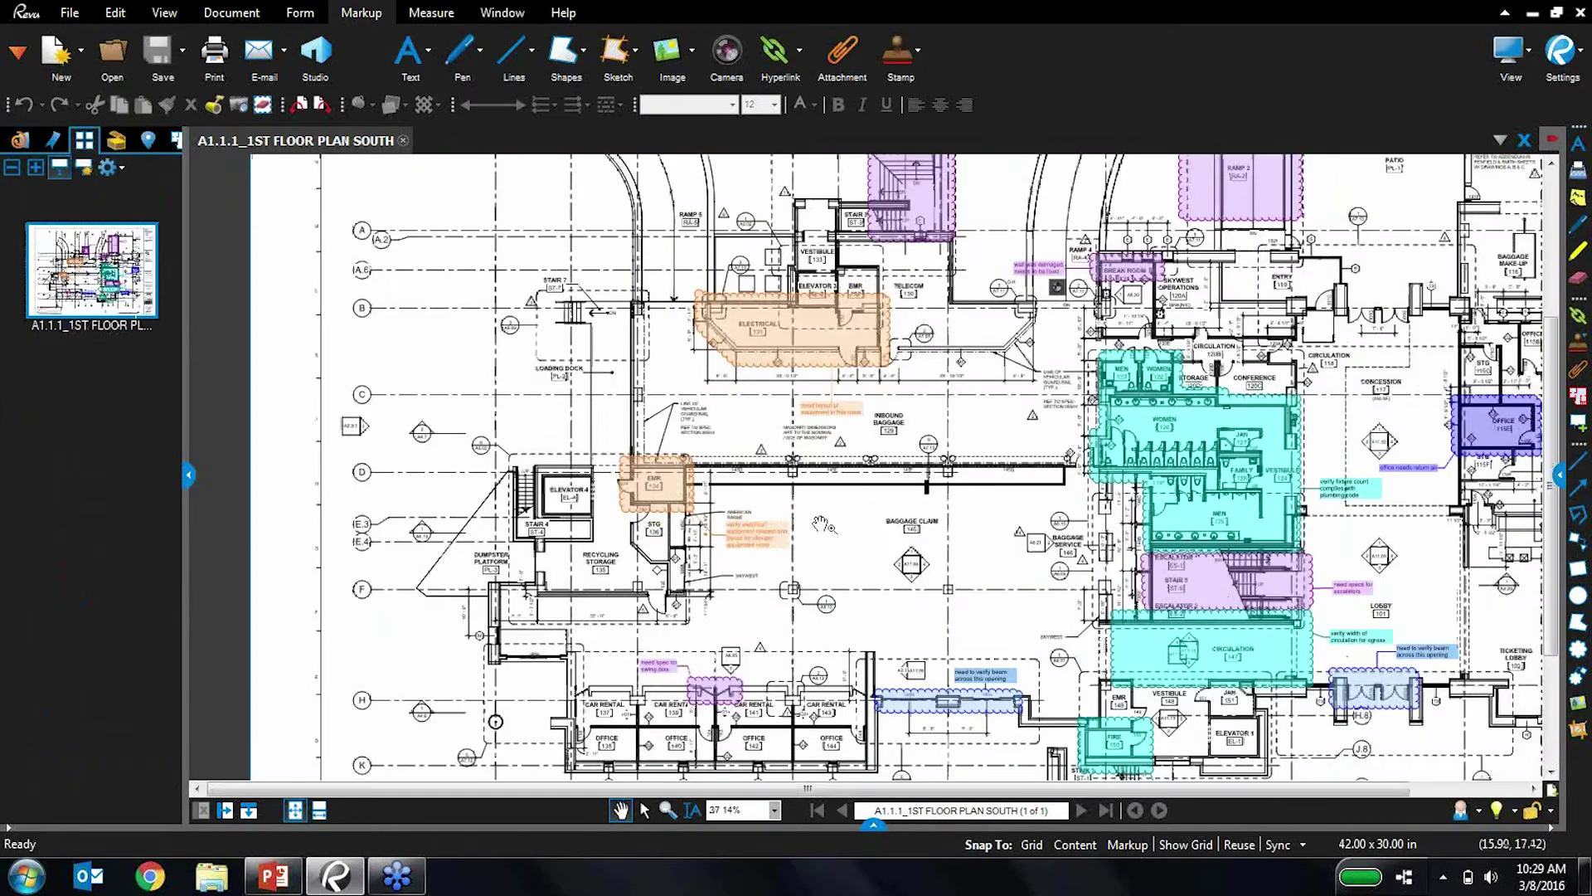
scroll(750, 453, down, 2)
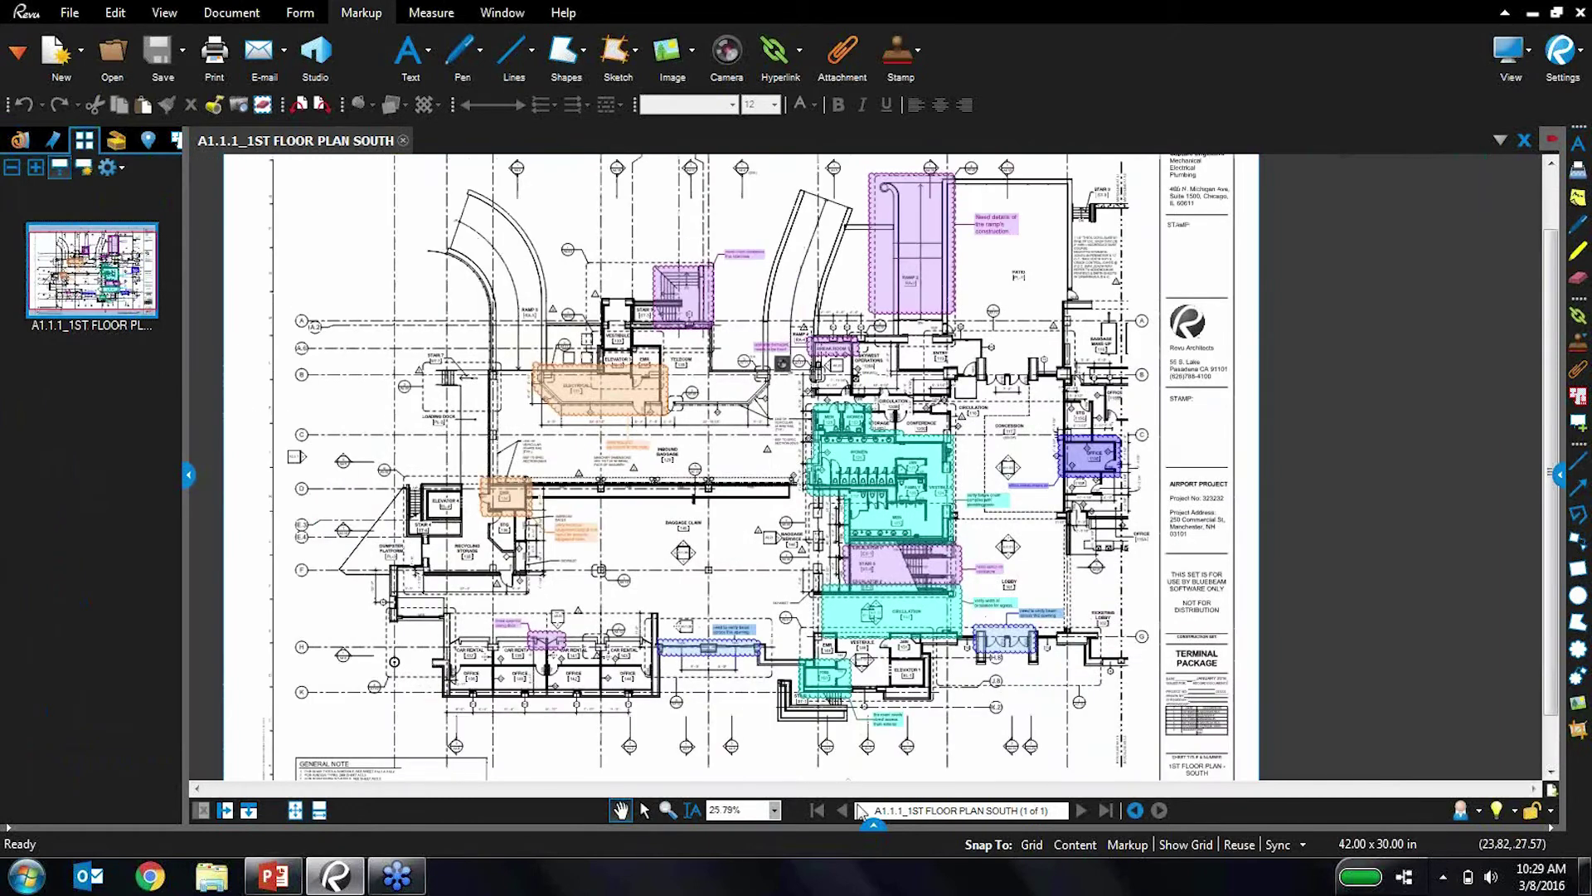
Open and resize the Markups List, then group the markups by Responsibility
click(873, 824)
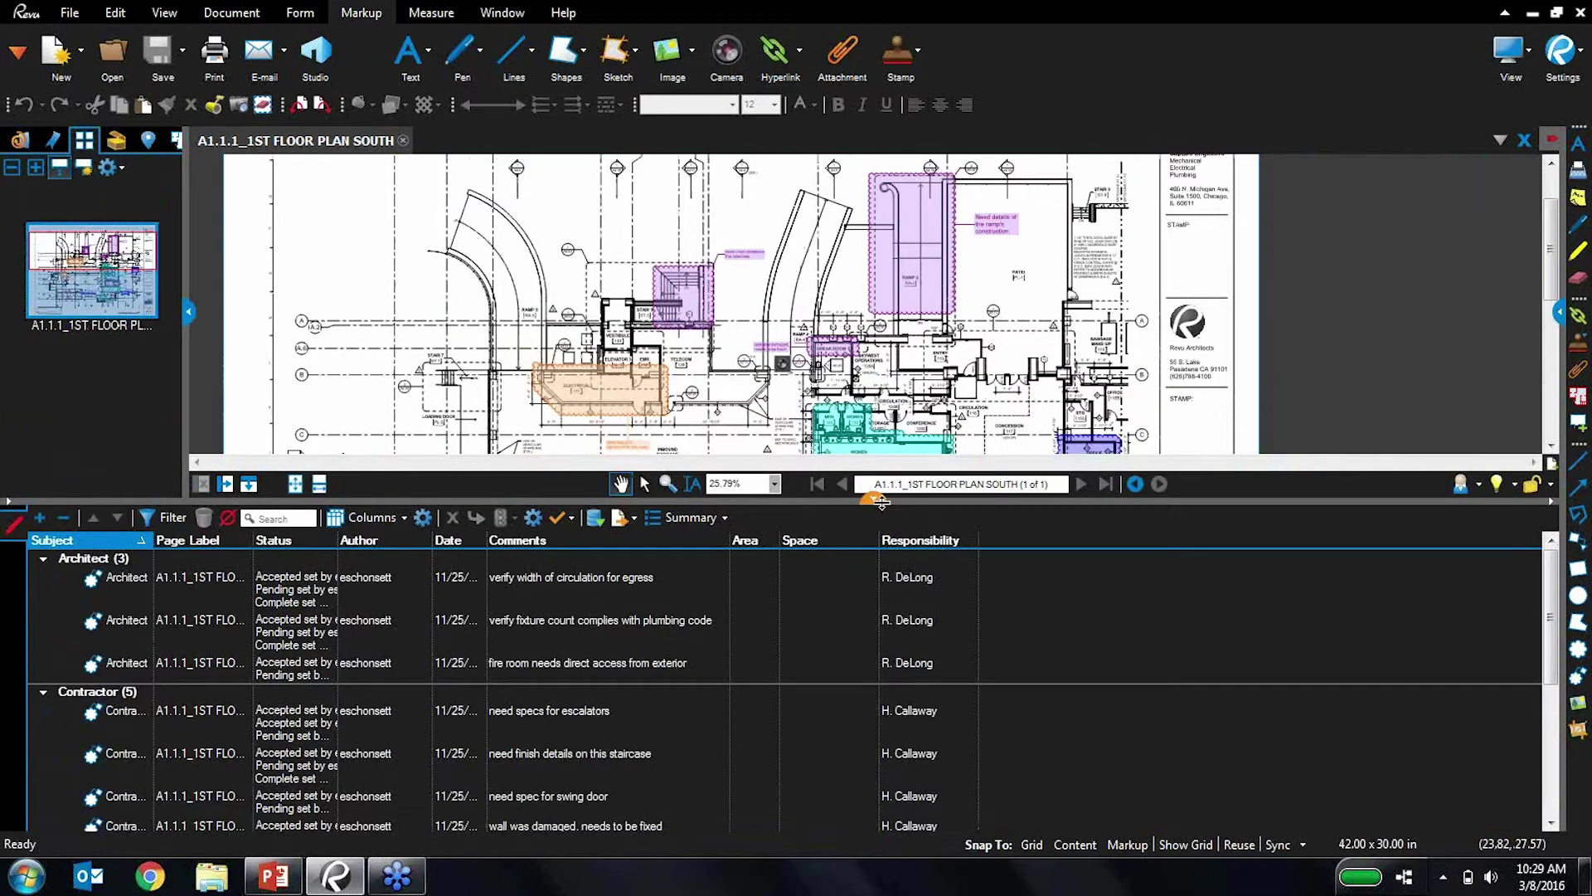
drag(877, 508, 878, 559)
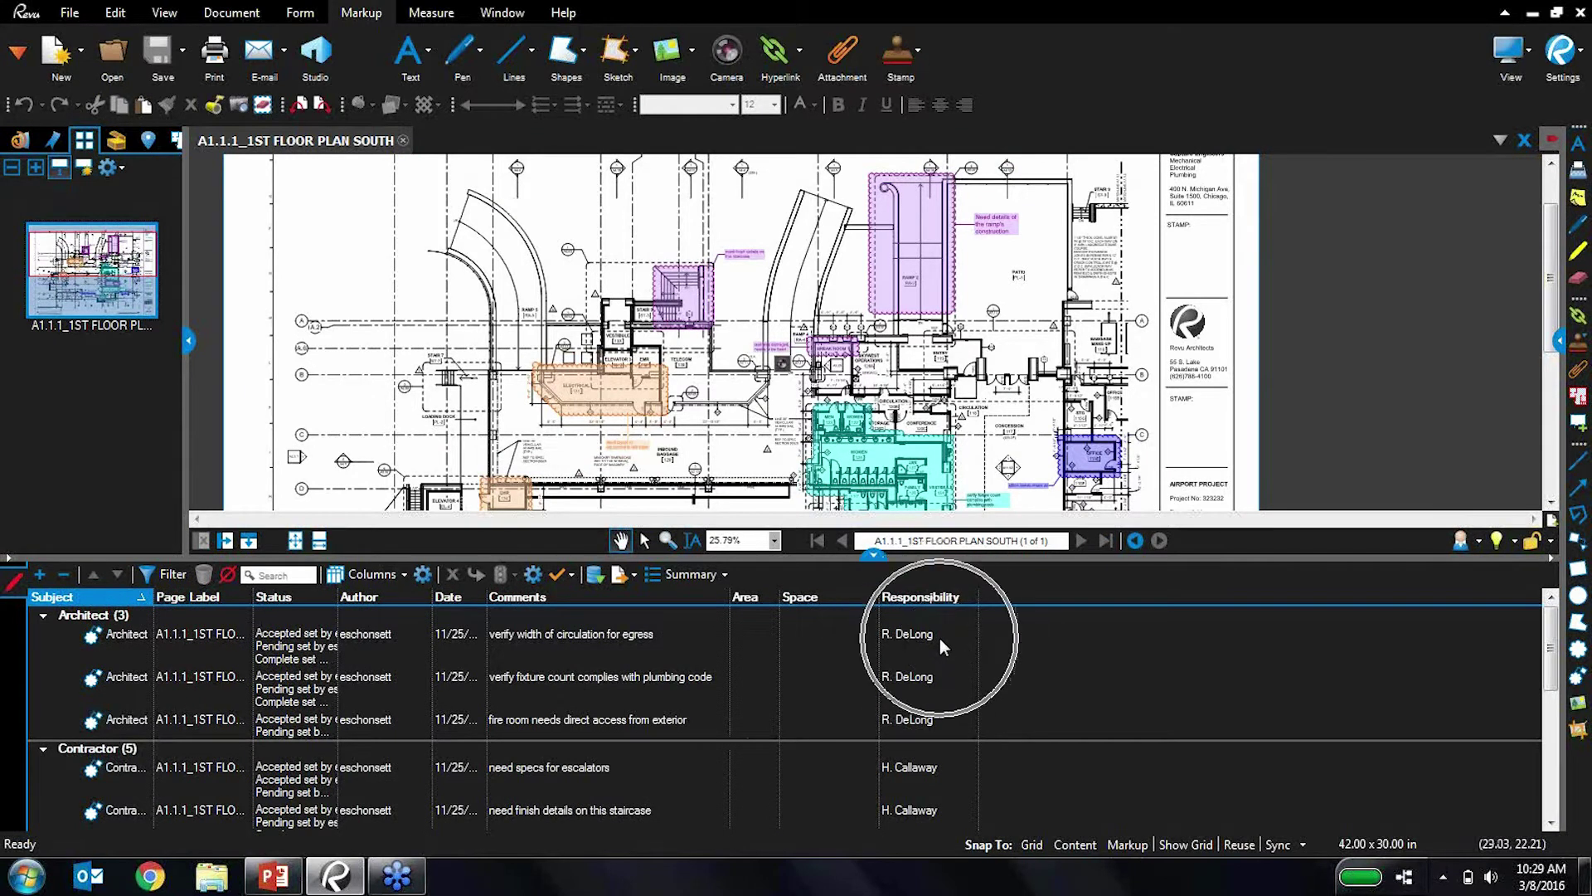
click(920, 597)
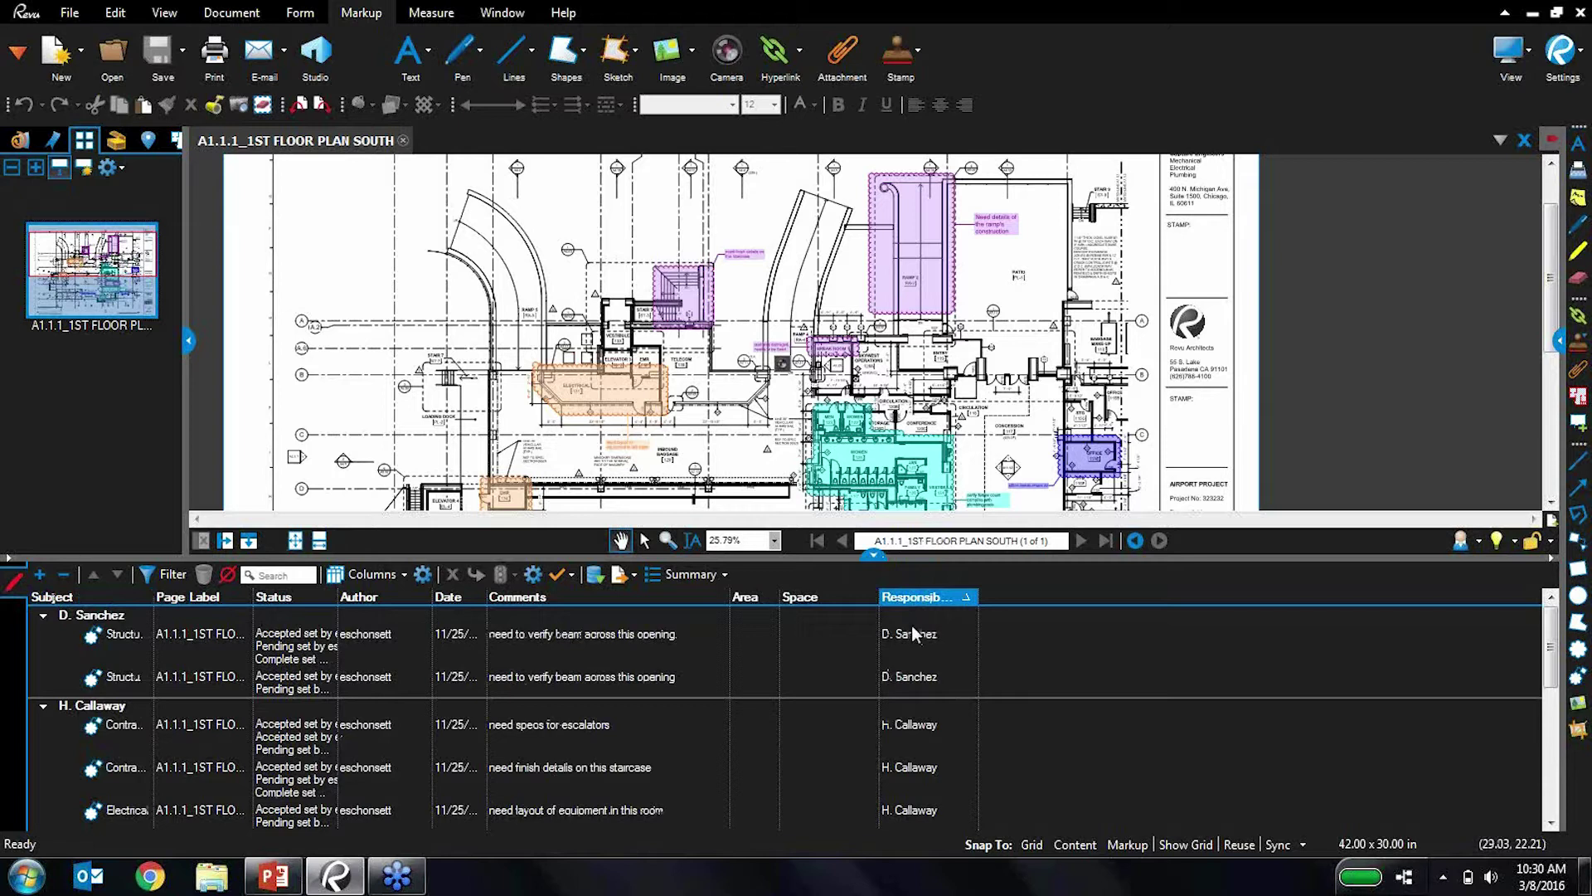
click(654, 575)
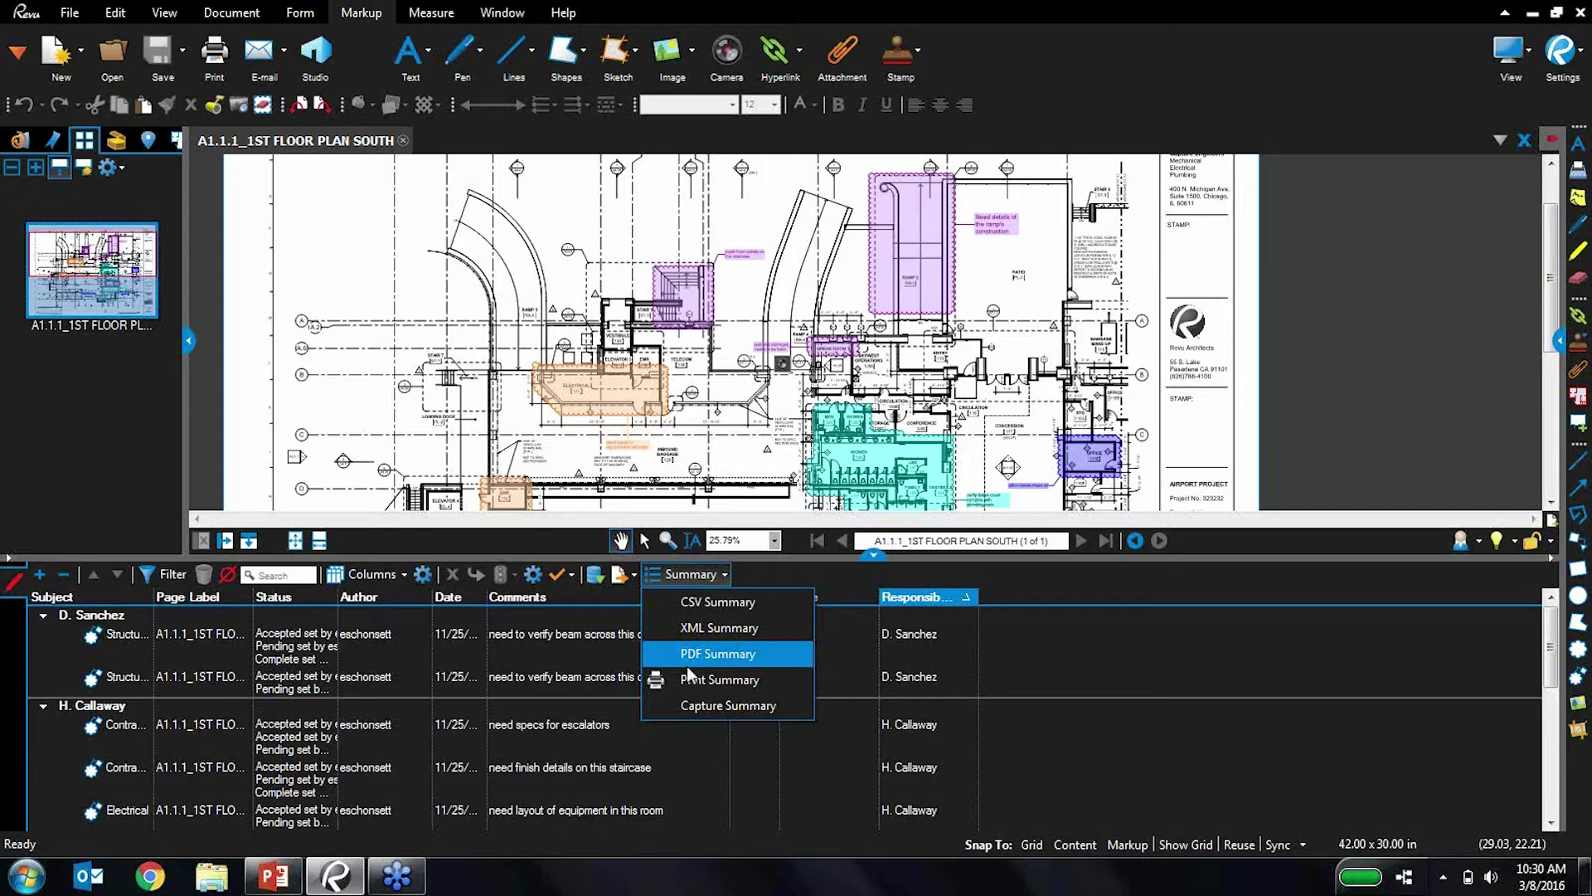
Dismiss the summary options, hide the Markups List and close the floor plan
click(877, 560)
click(403, 140)
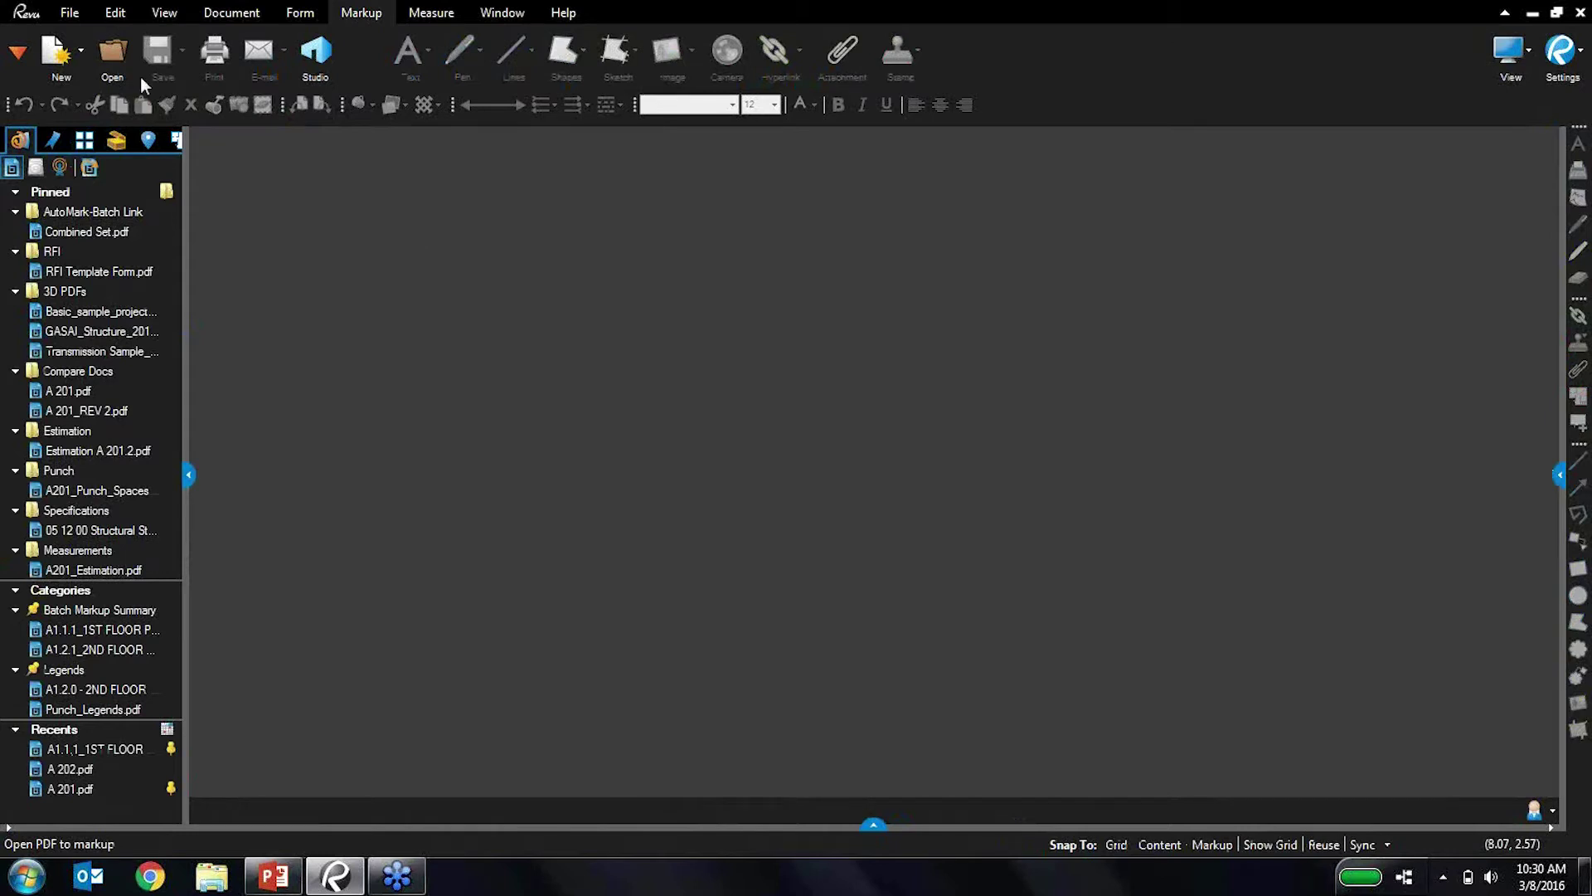
Start a Batch Summary from the File tab's Batch menu
mouse_move(79, 14)
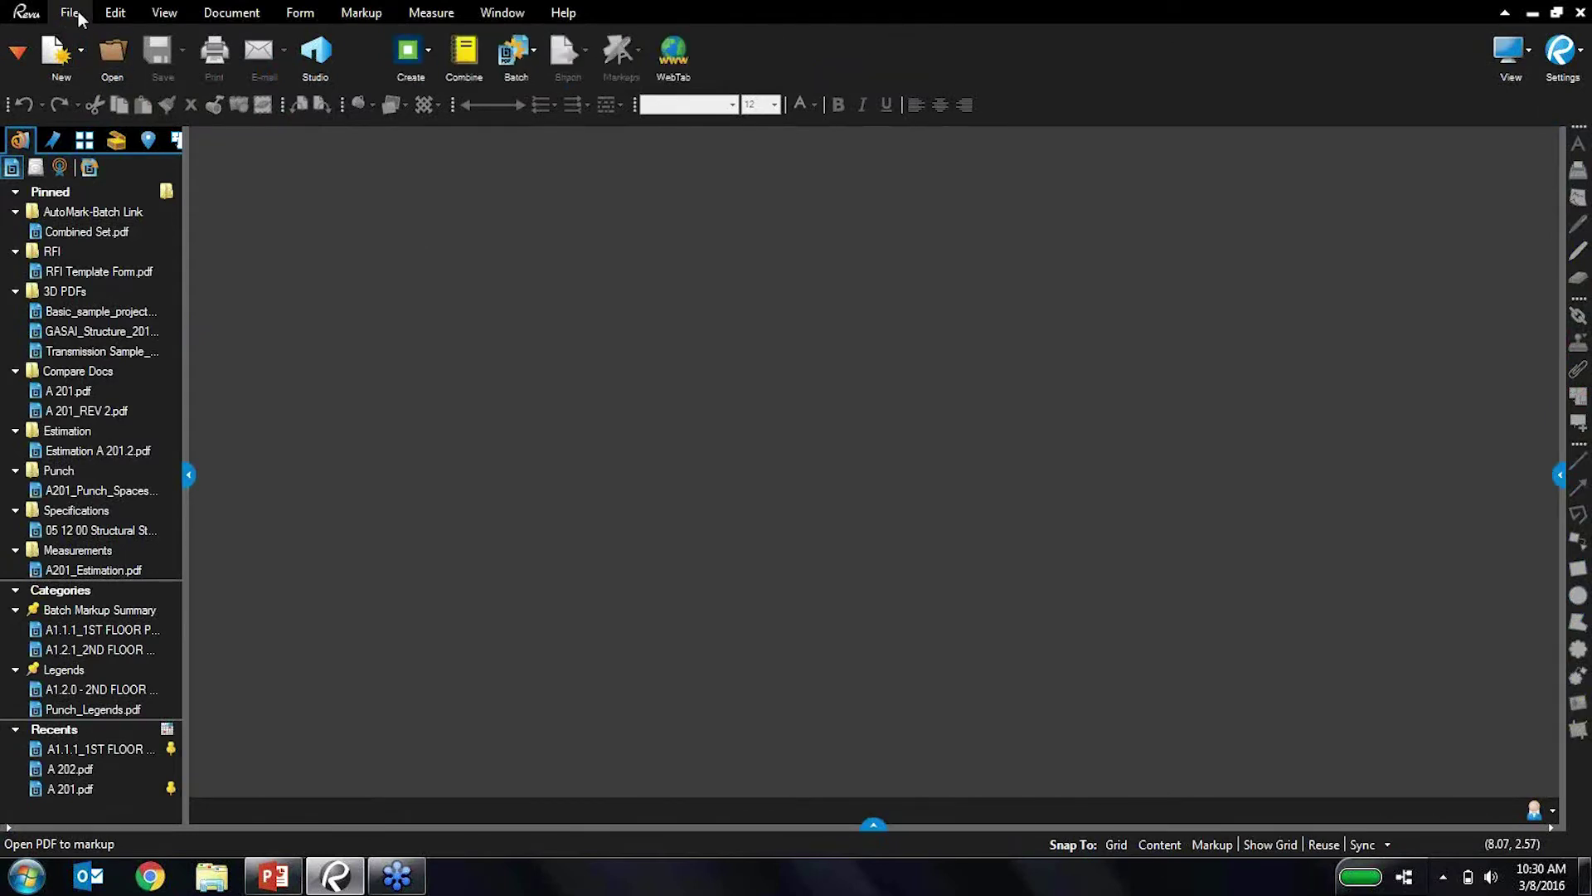
click(515, 54)
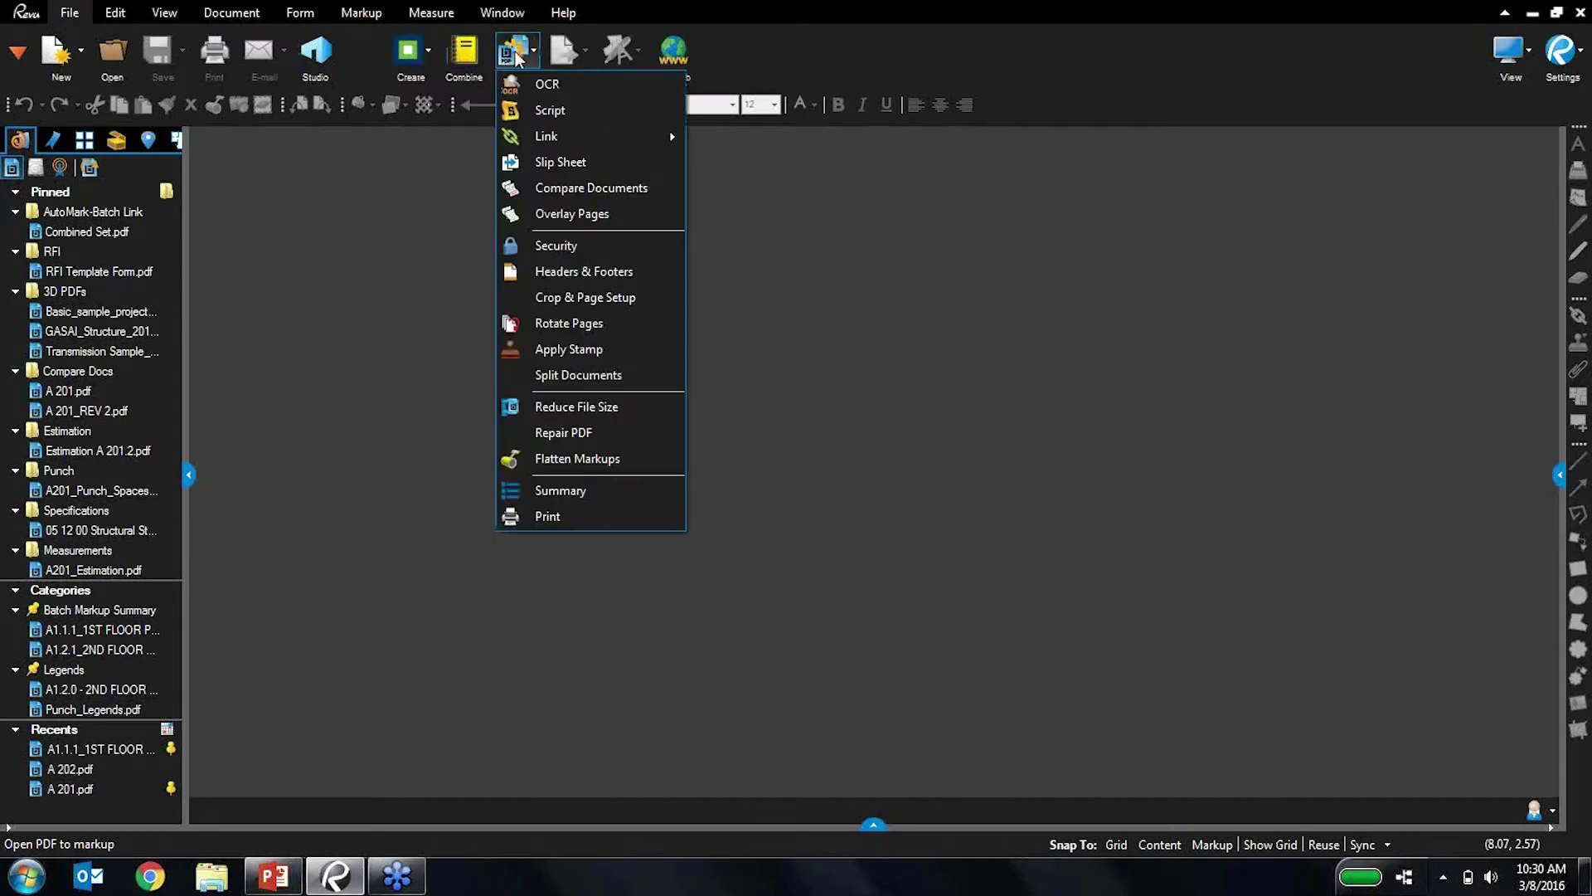
click(607, 496)
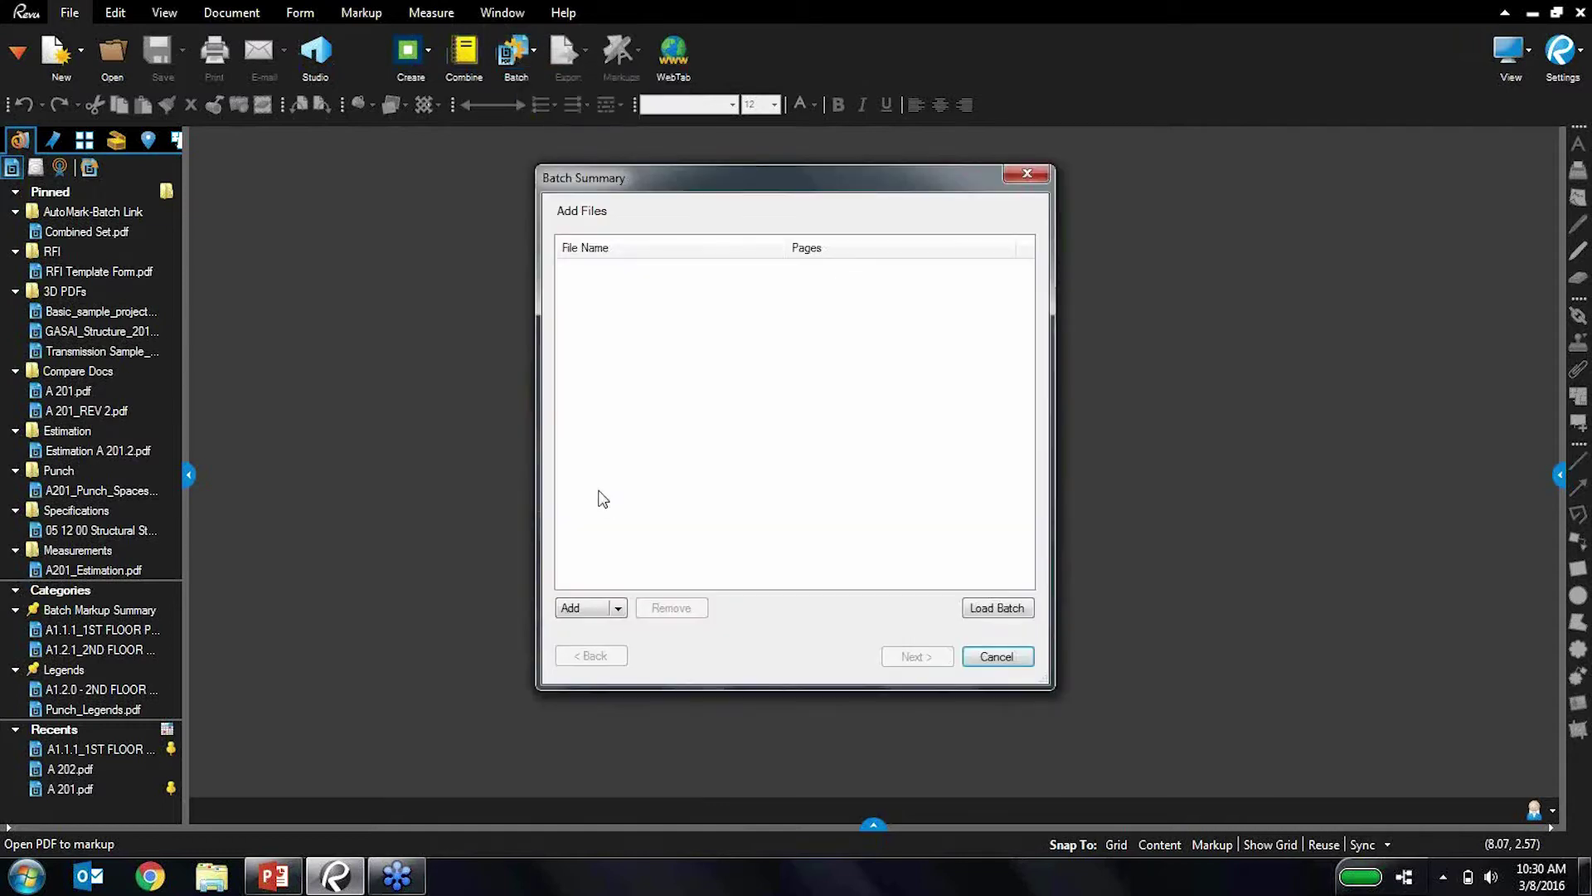
Add all twelve PDFs from Demo 2016 > Batch Markup Summary > Sheets to the batch
click(593, 610)
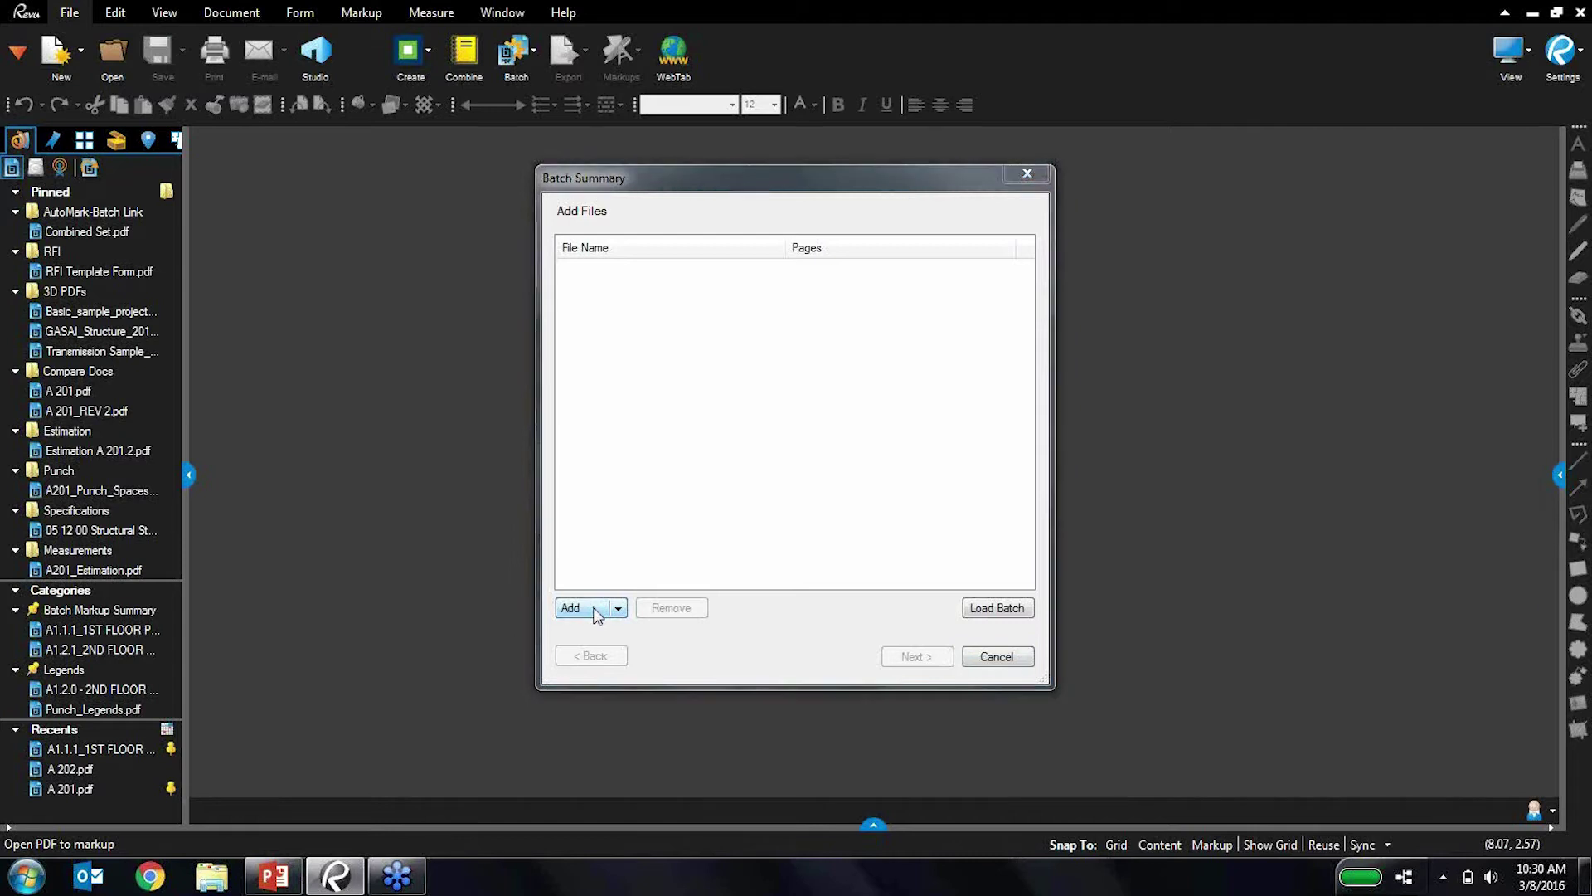
click(663, 350)
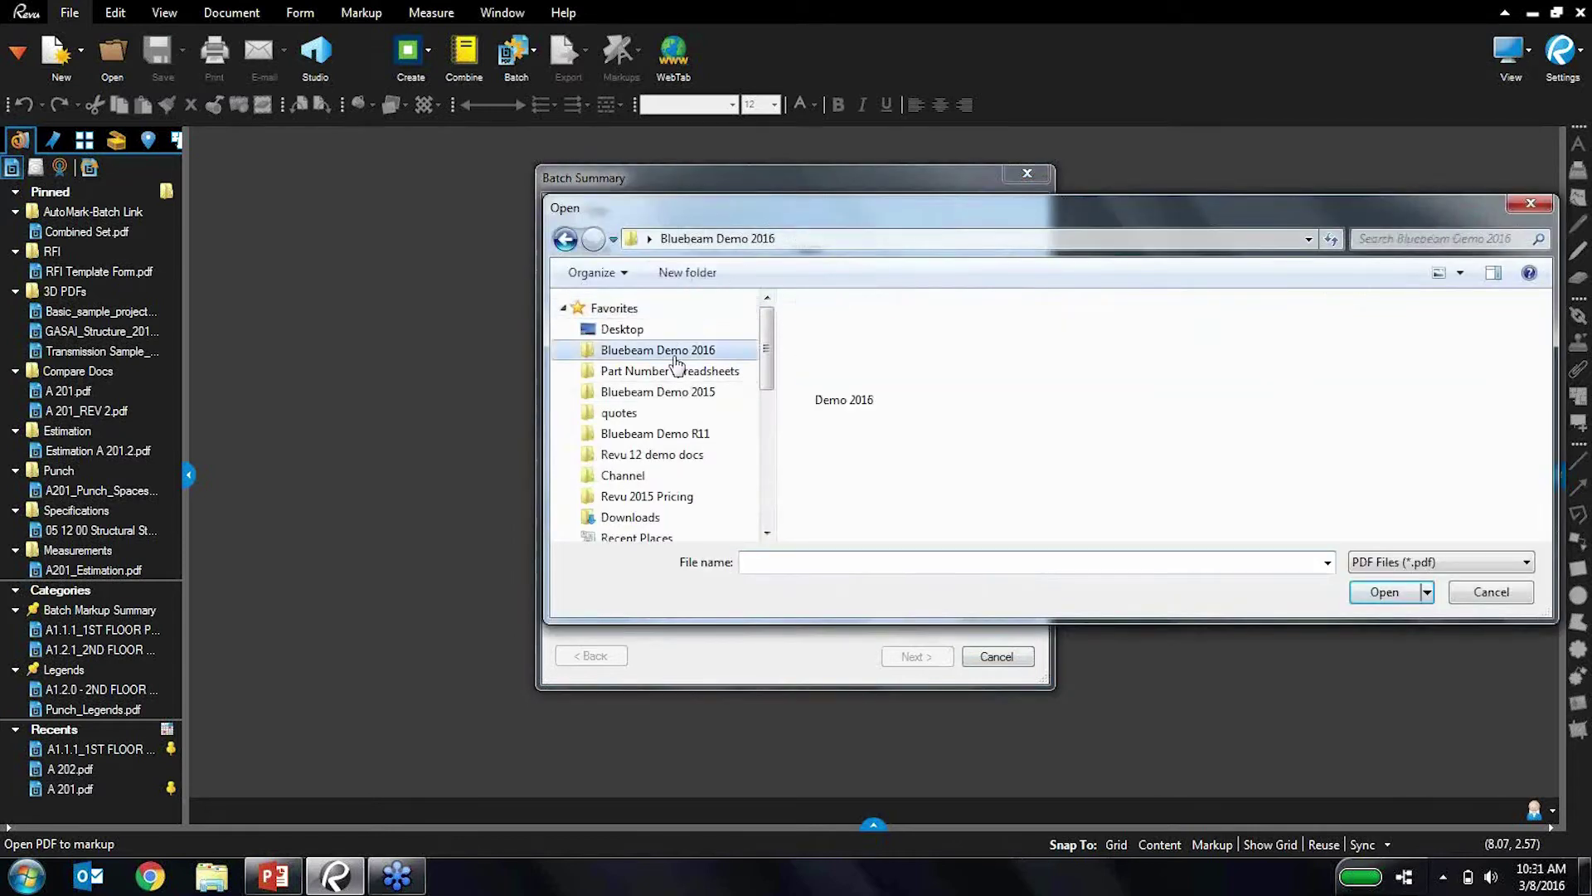
double_click(817, 332)
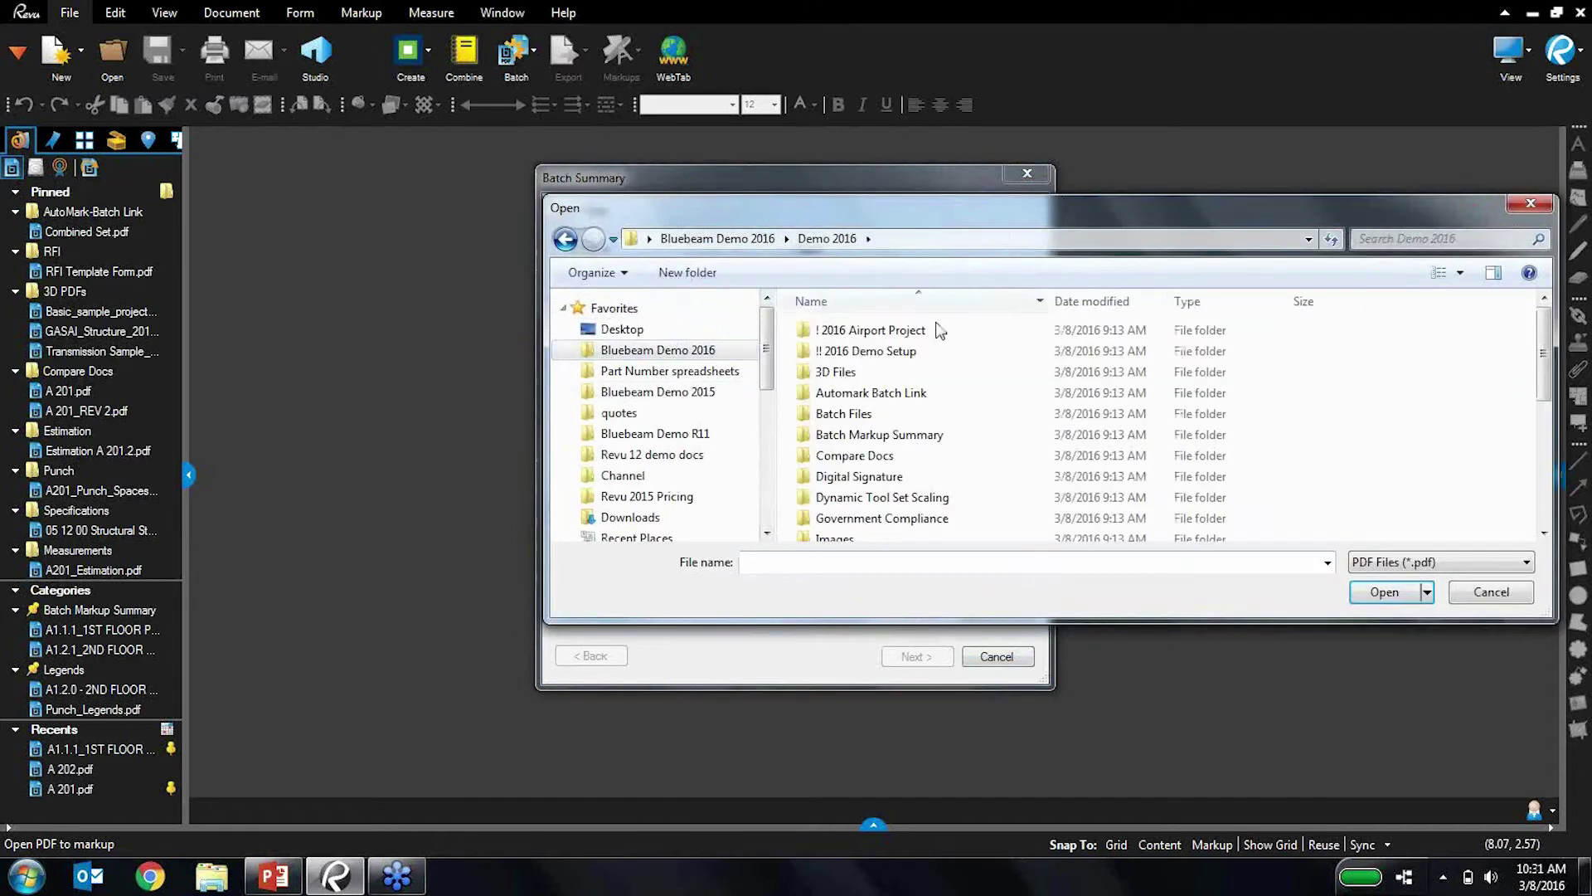
double_click(912, 434)
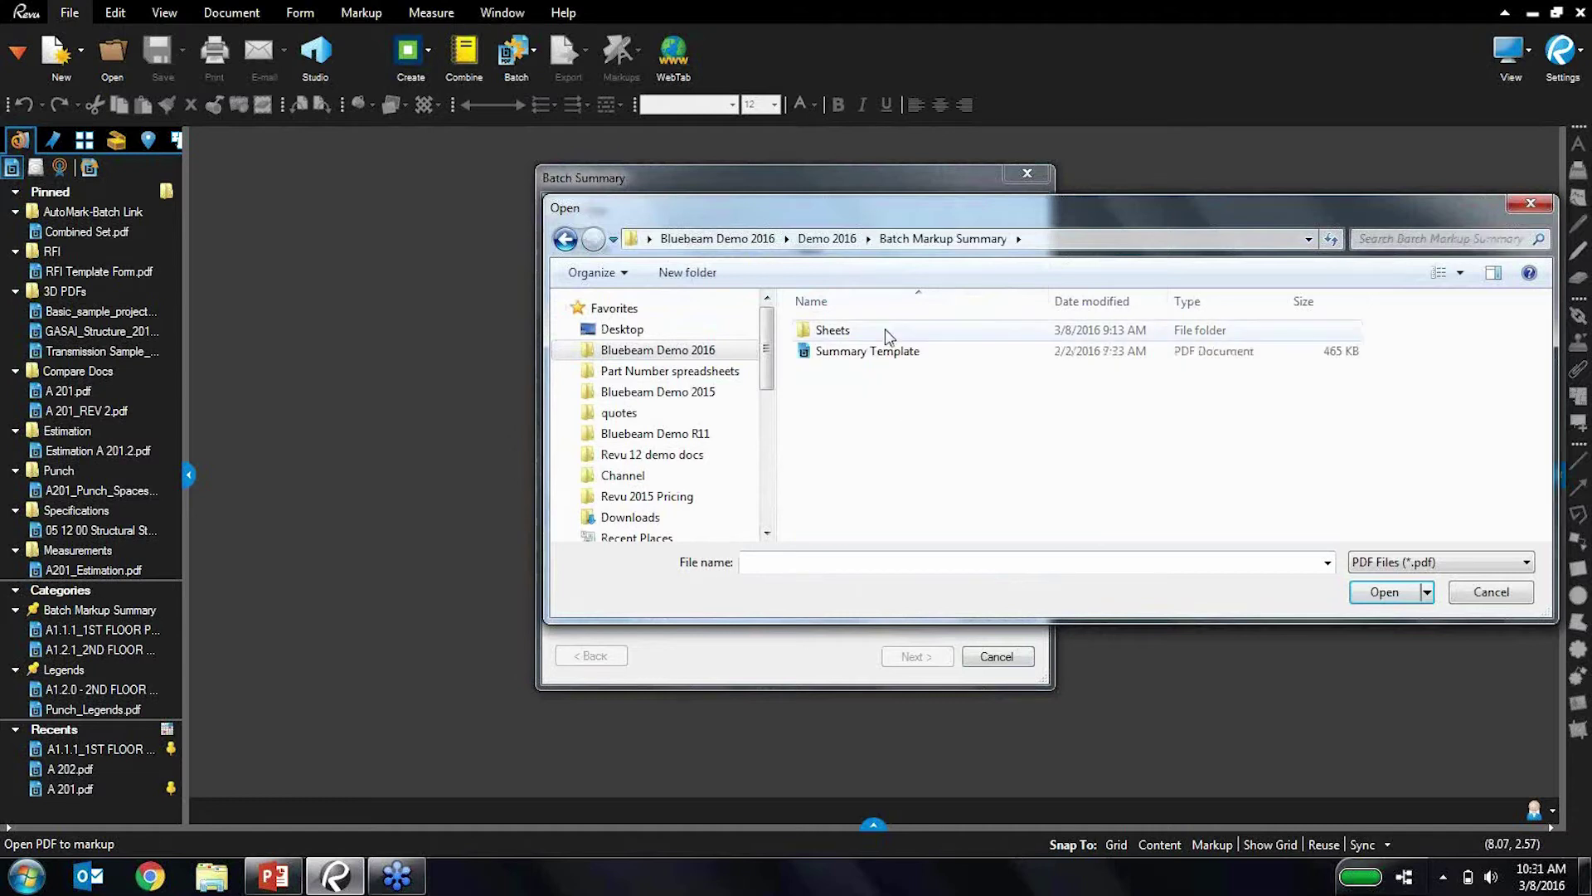
double_click(884, 328)
click(954, 372)
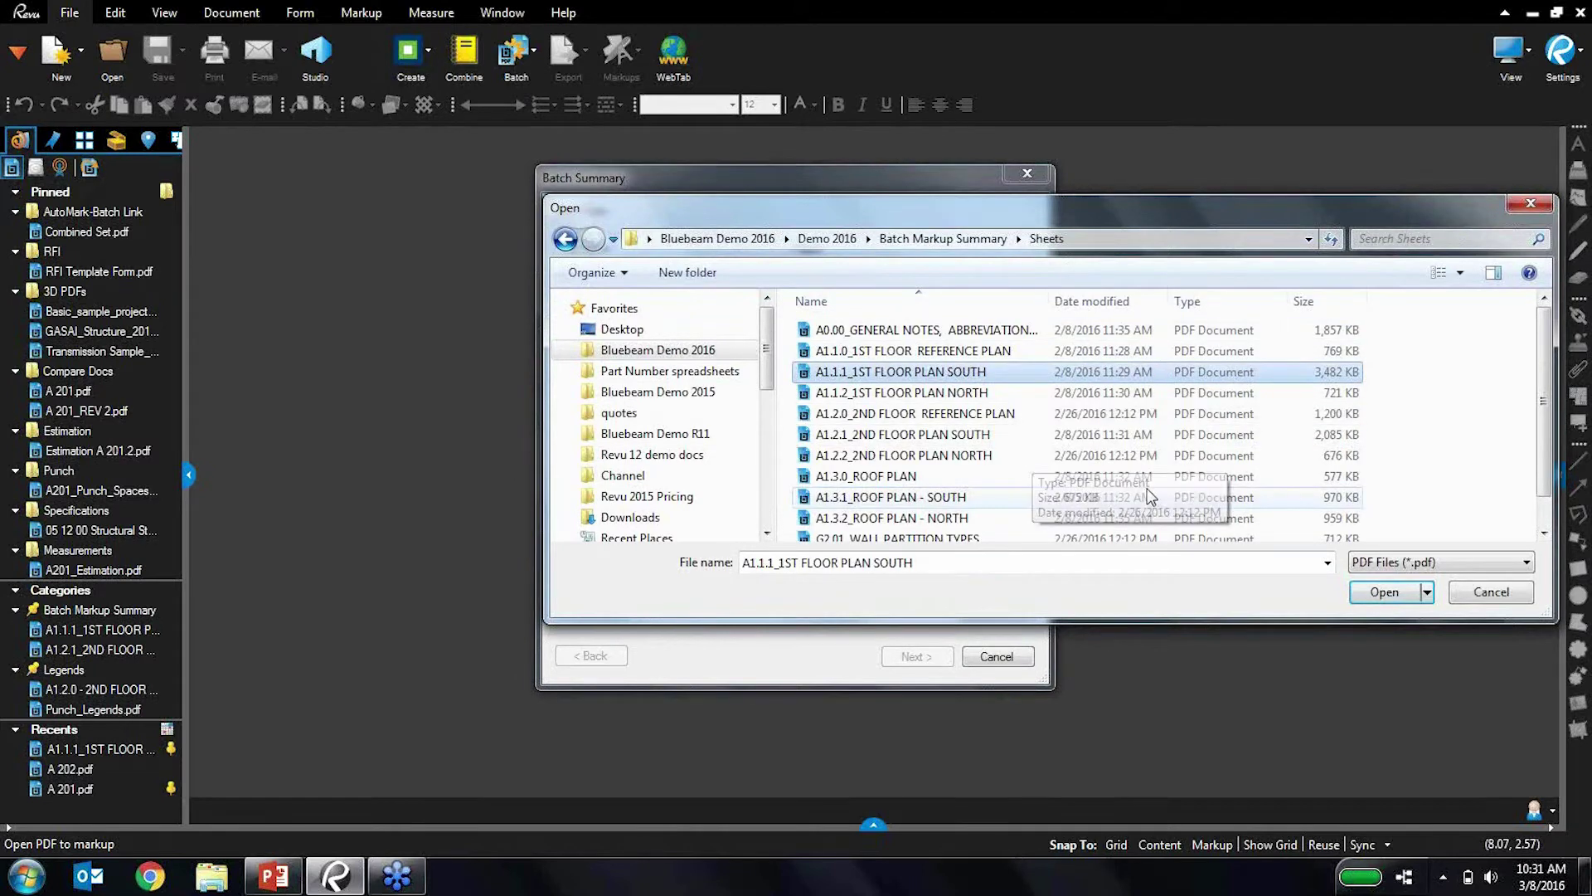
key(ctrl+a)
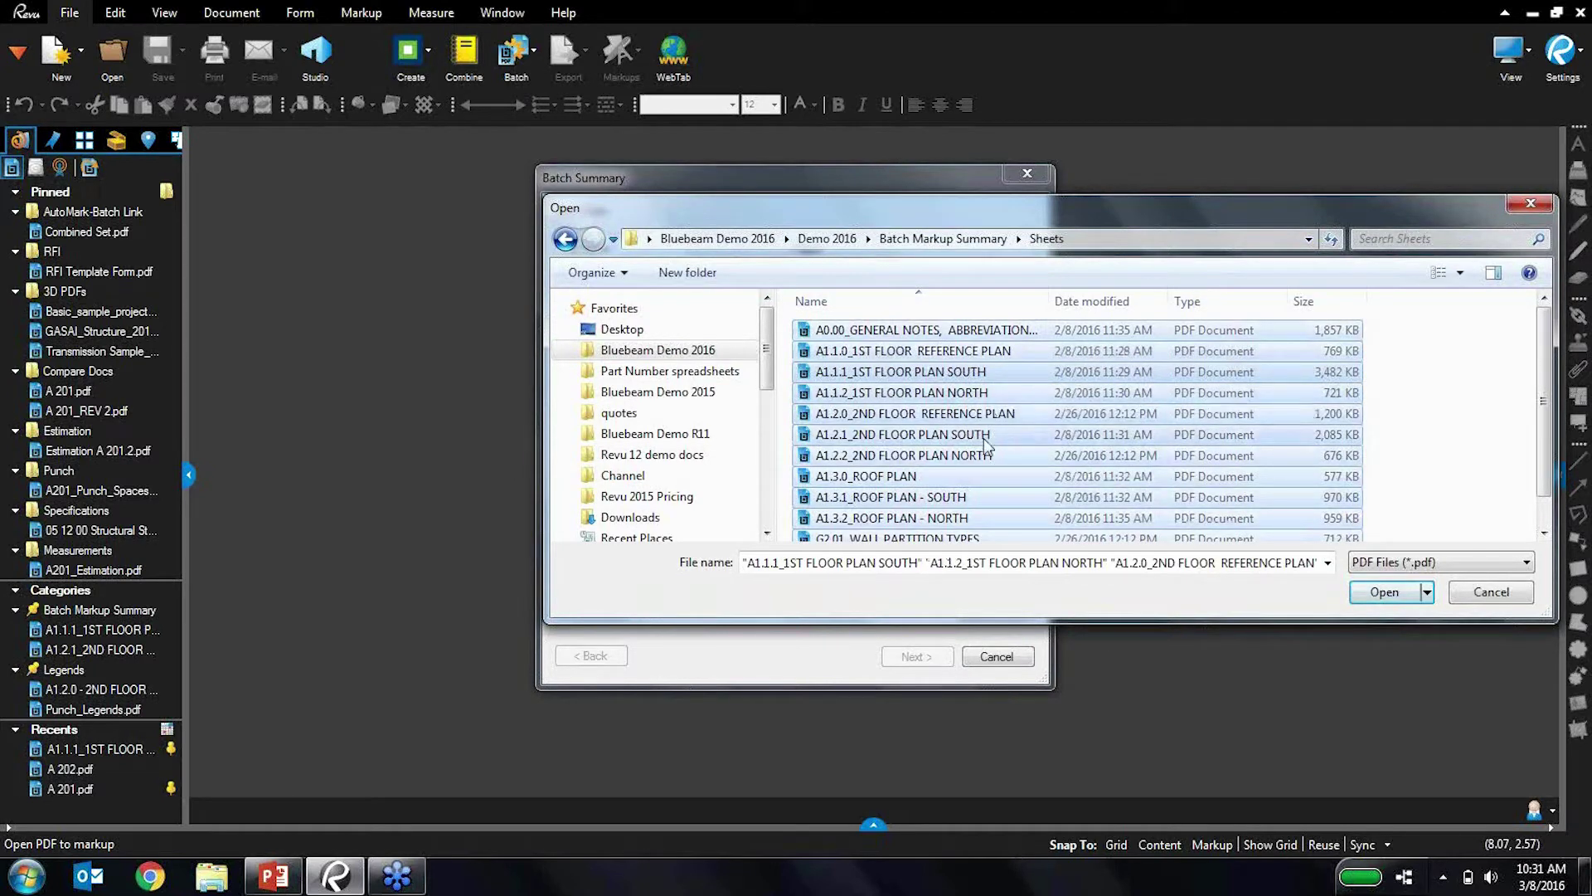
key(Return)
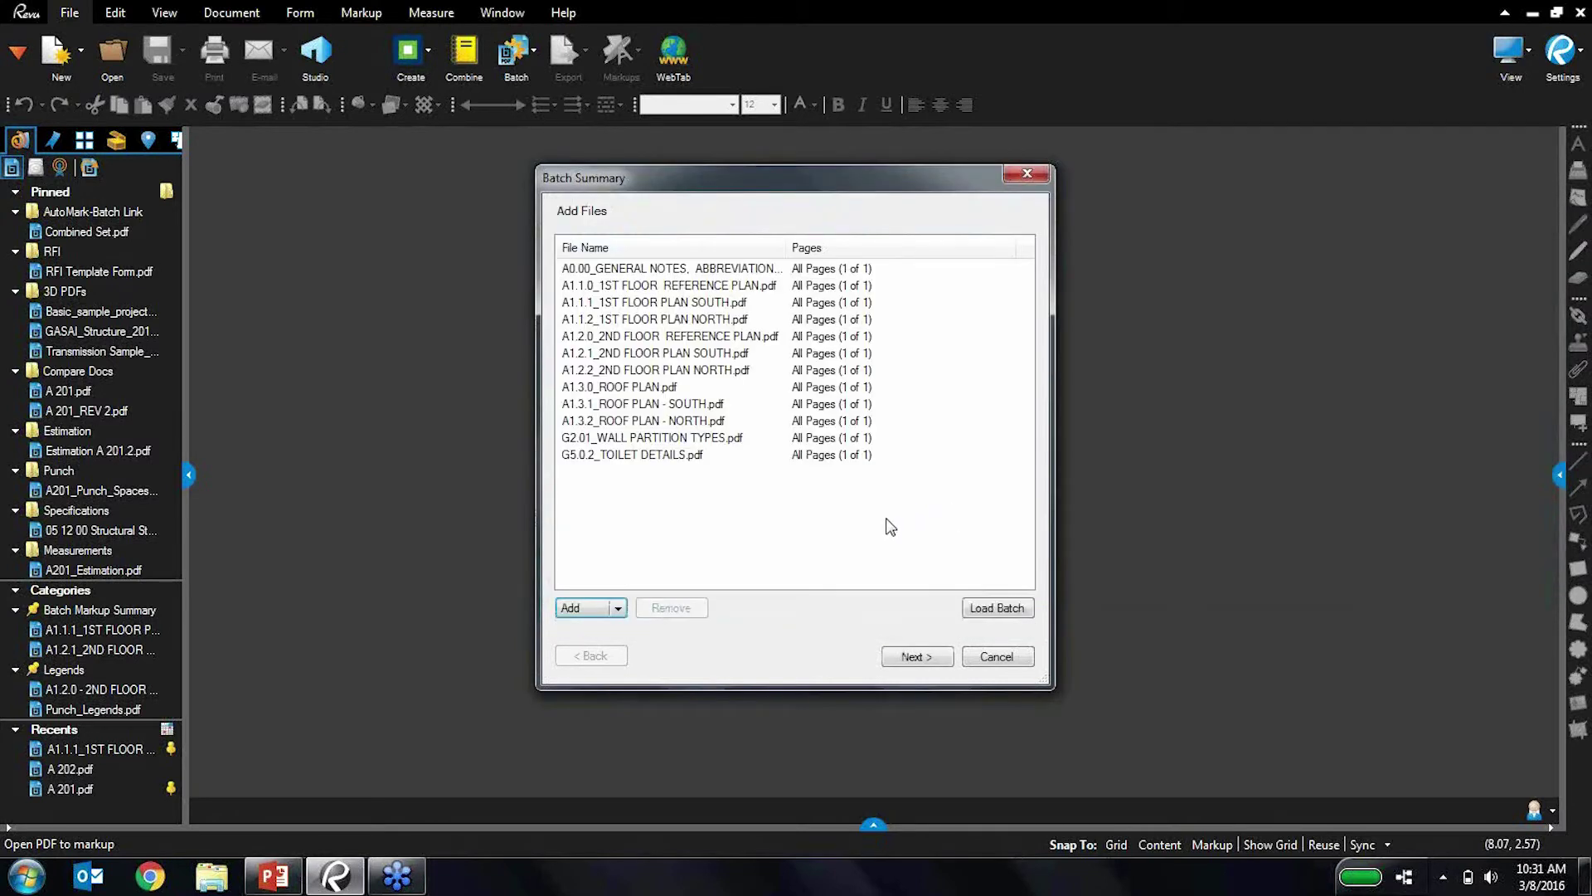
Clear all columns, keep only Subject, Page, Status, Author, Date, Comments, Responsibility, and continue
click(915, 658)
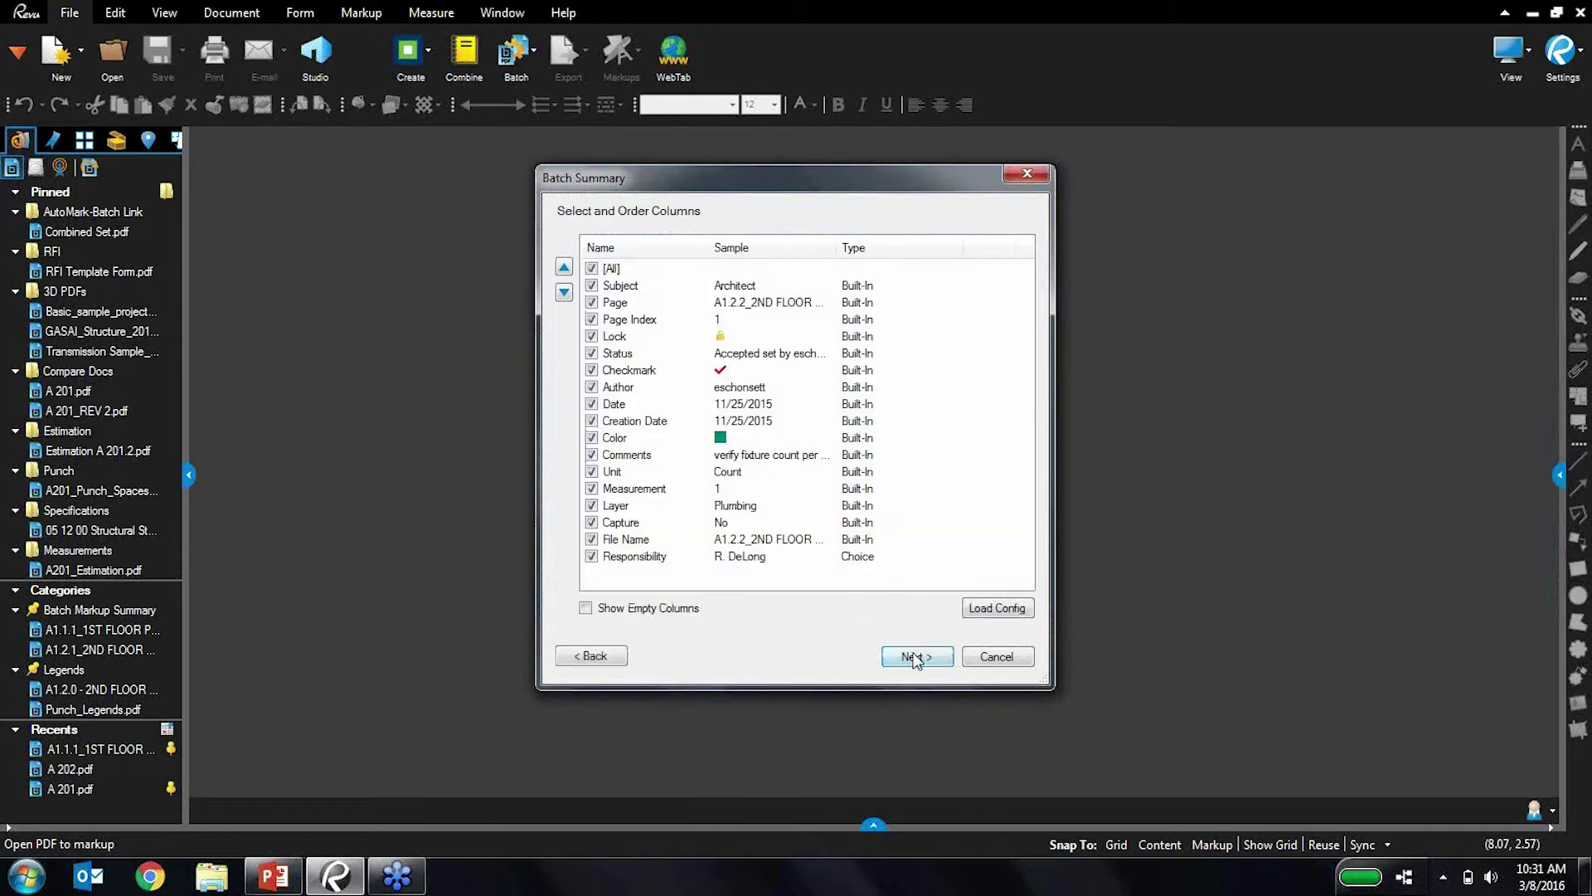
click(592, 268)
click(592, 285)
click(592, 354)
click(592, 387)
click(592, 455)
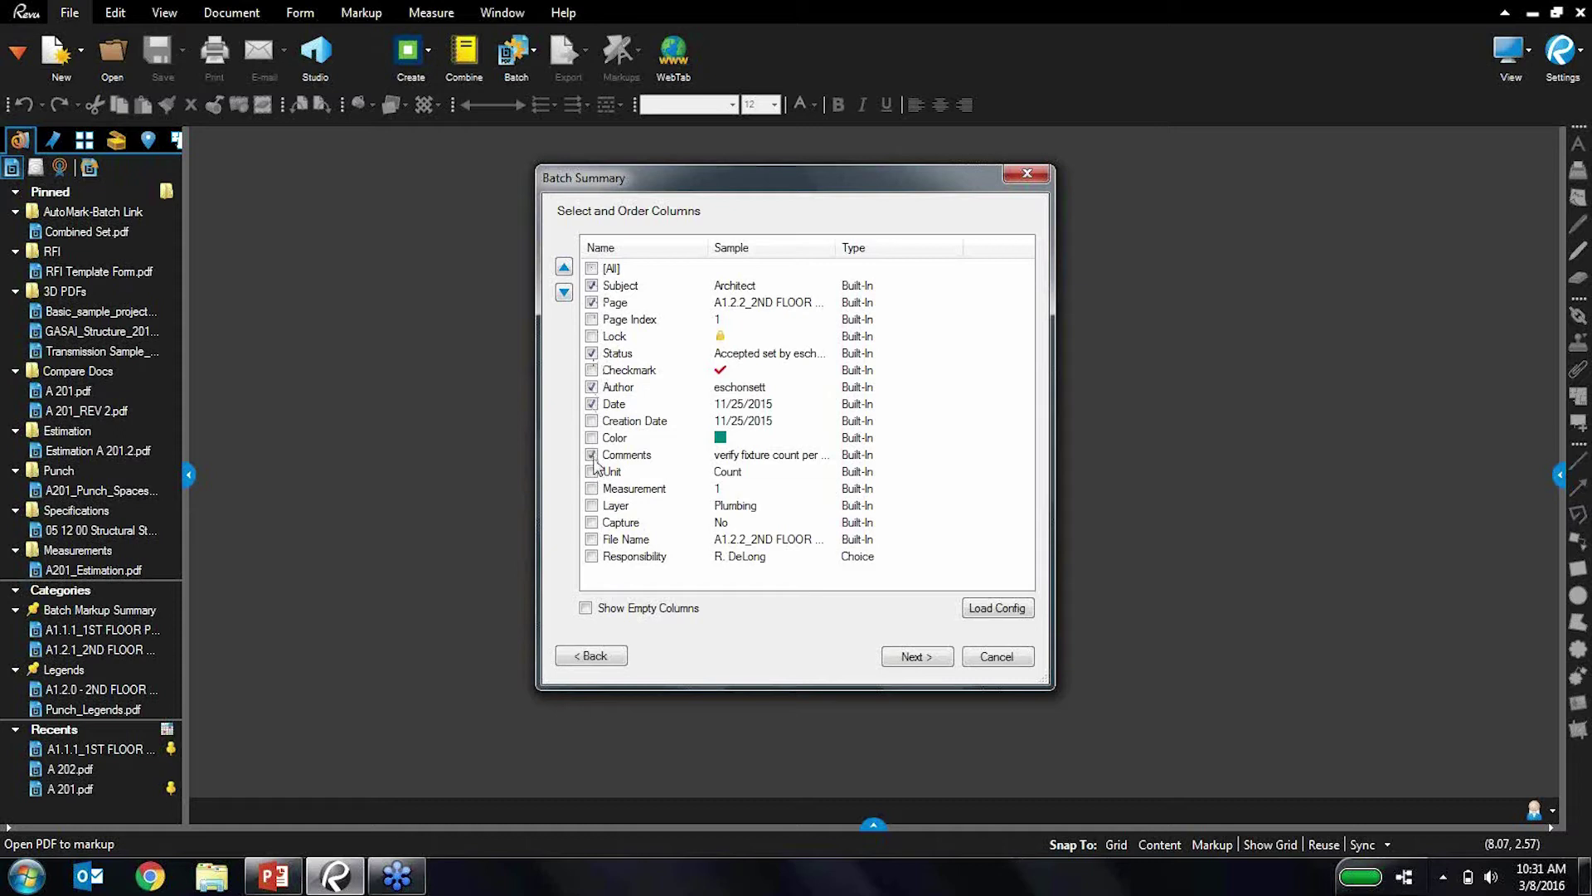
click(592, 556)
click(913, 657)
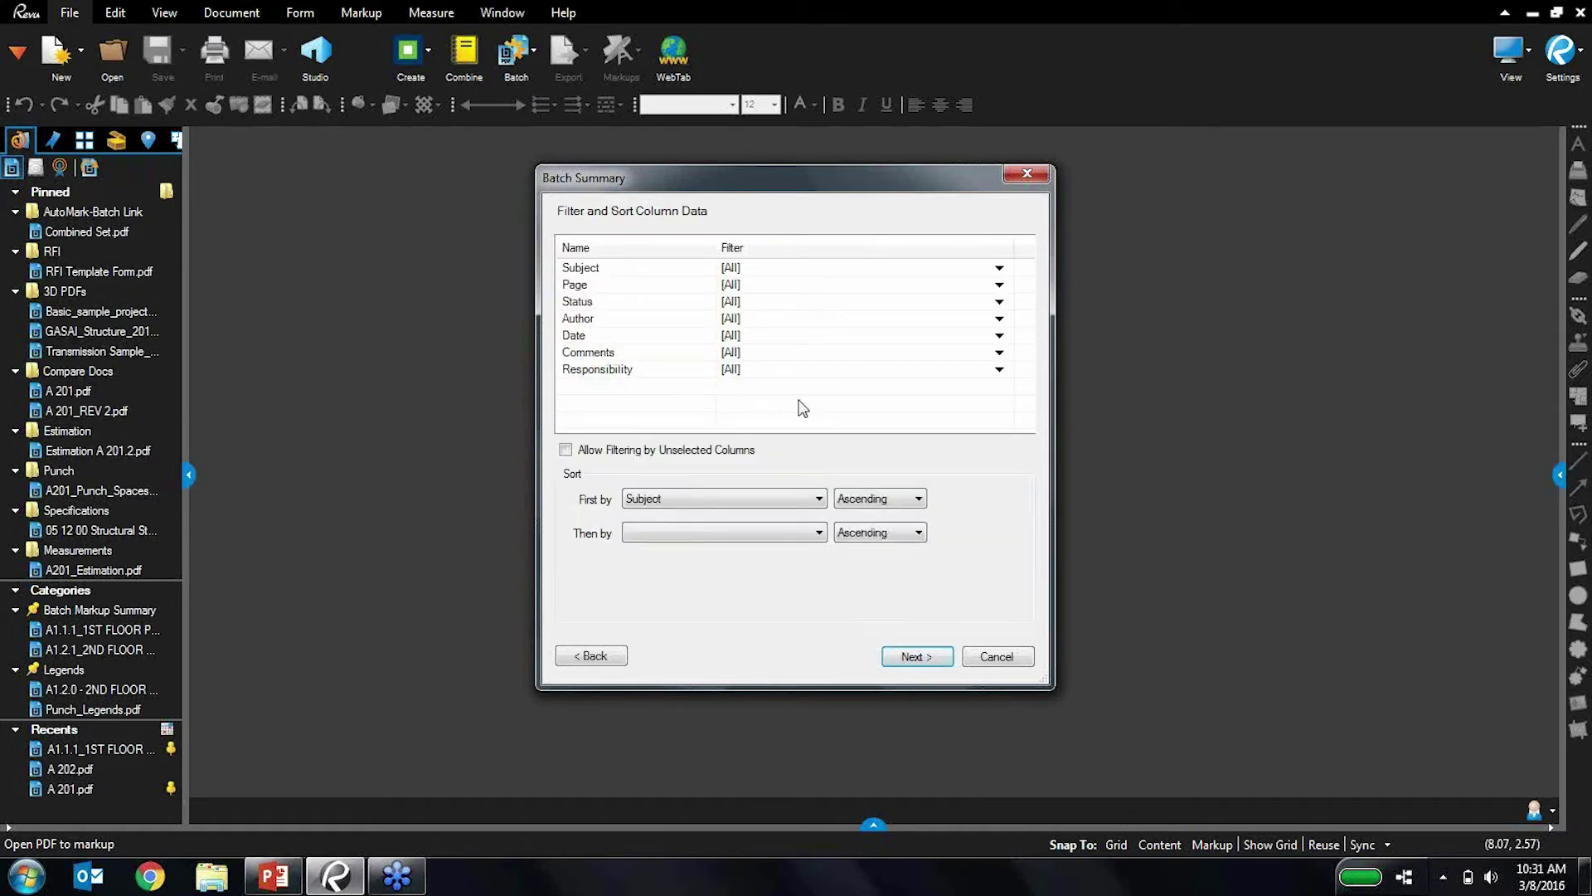
Keep all subjects, sort by Responsibility, then Status, then Subject, and advance to Format and Finalize
click(759, 268)
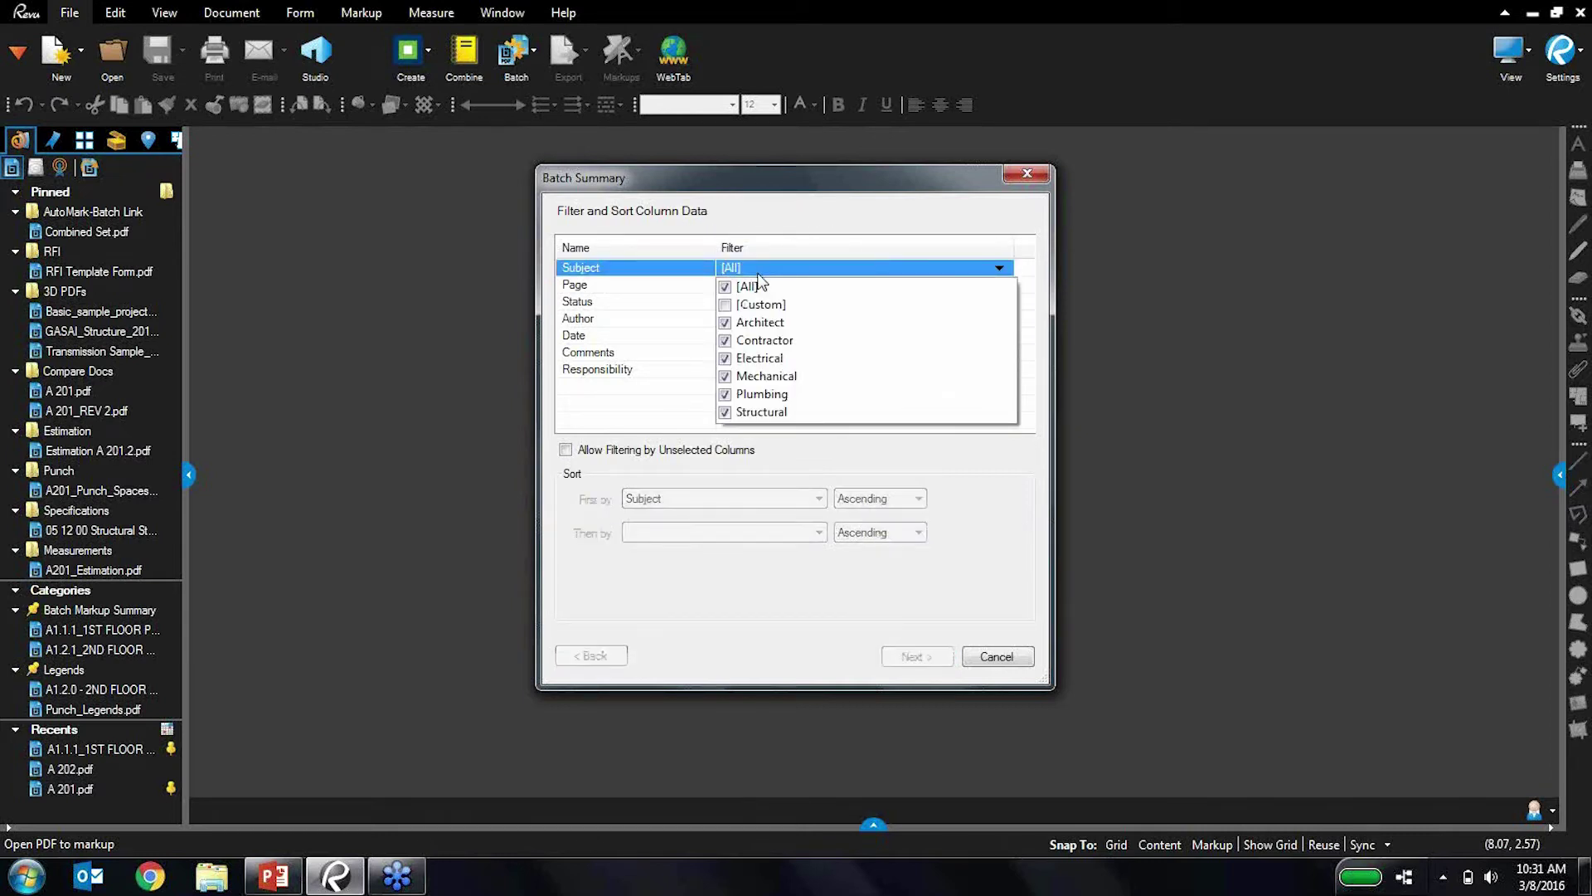
click(780, 212)
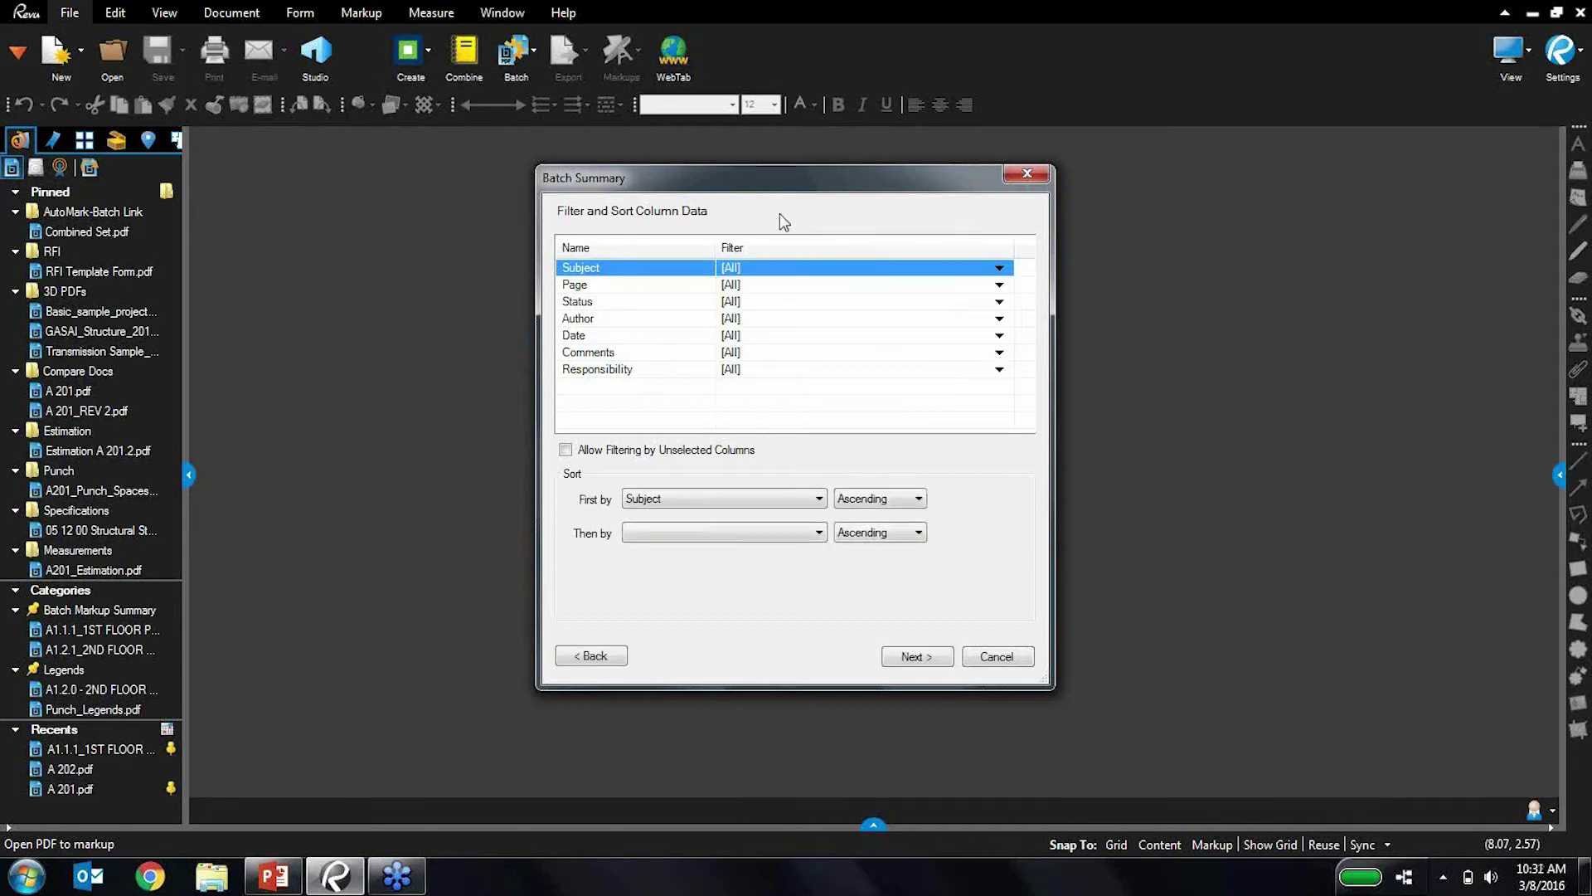
click(700, 498)
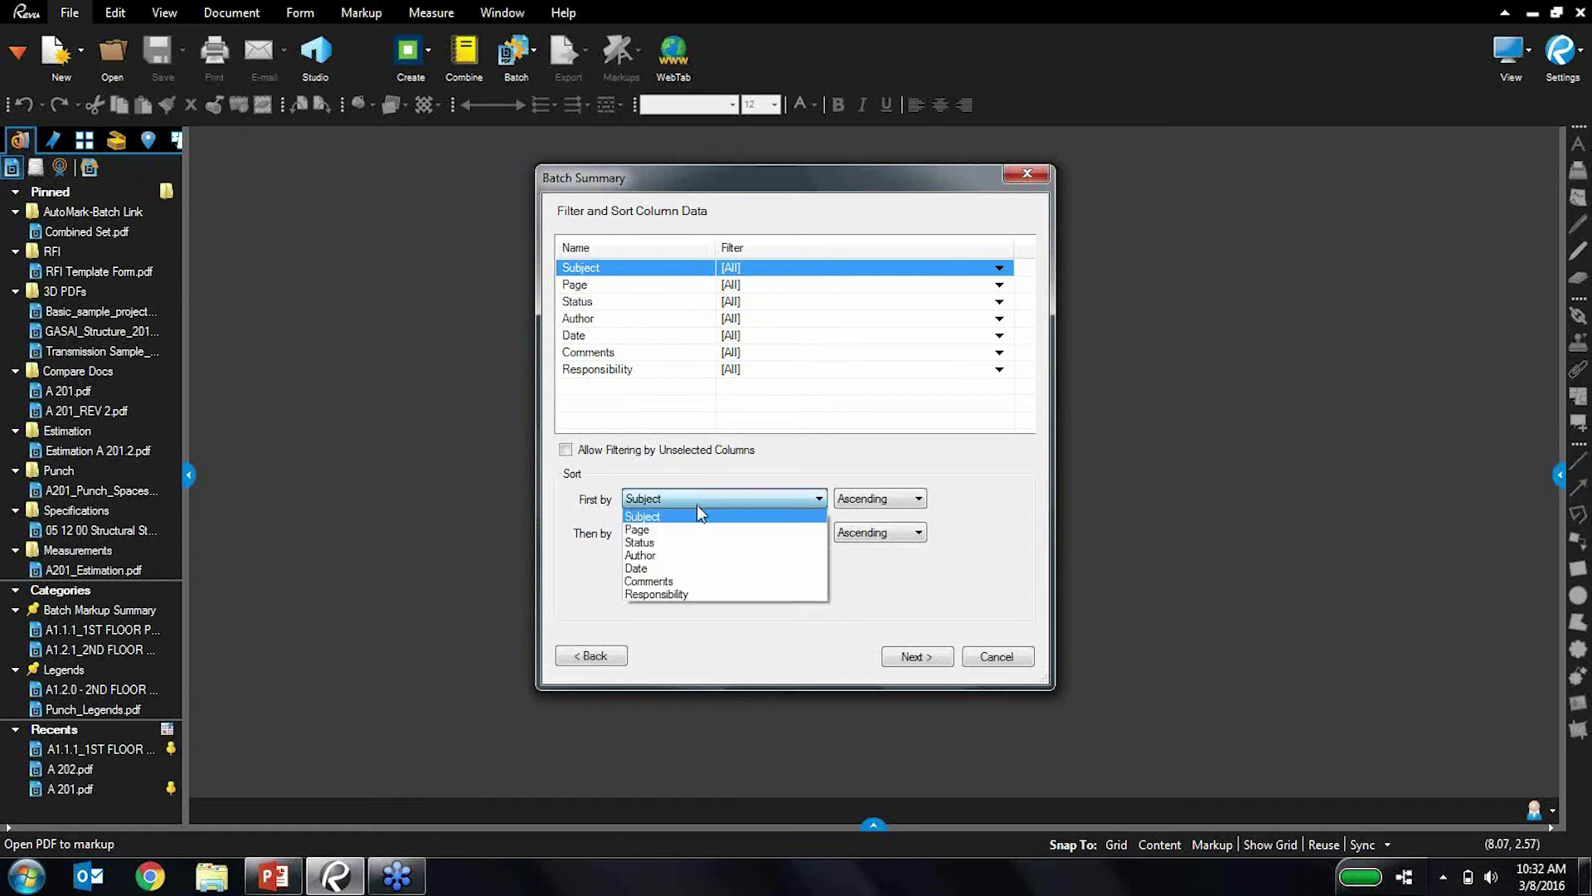
click(680, 594)
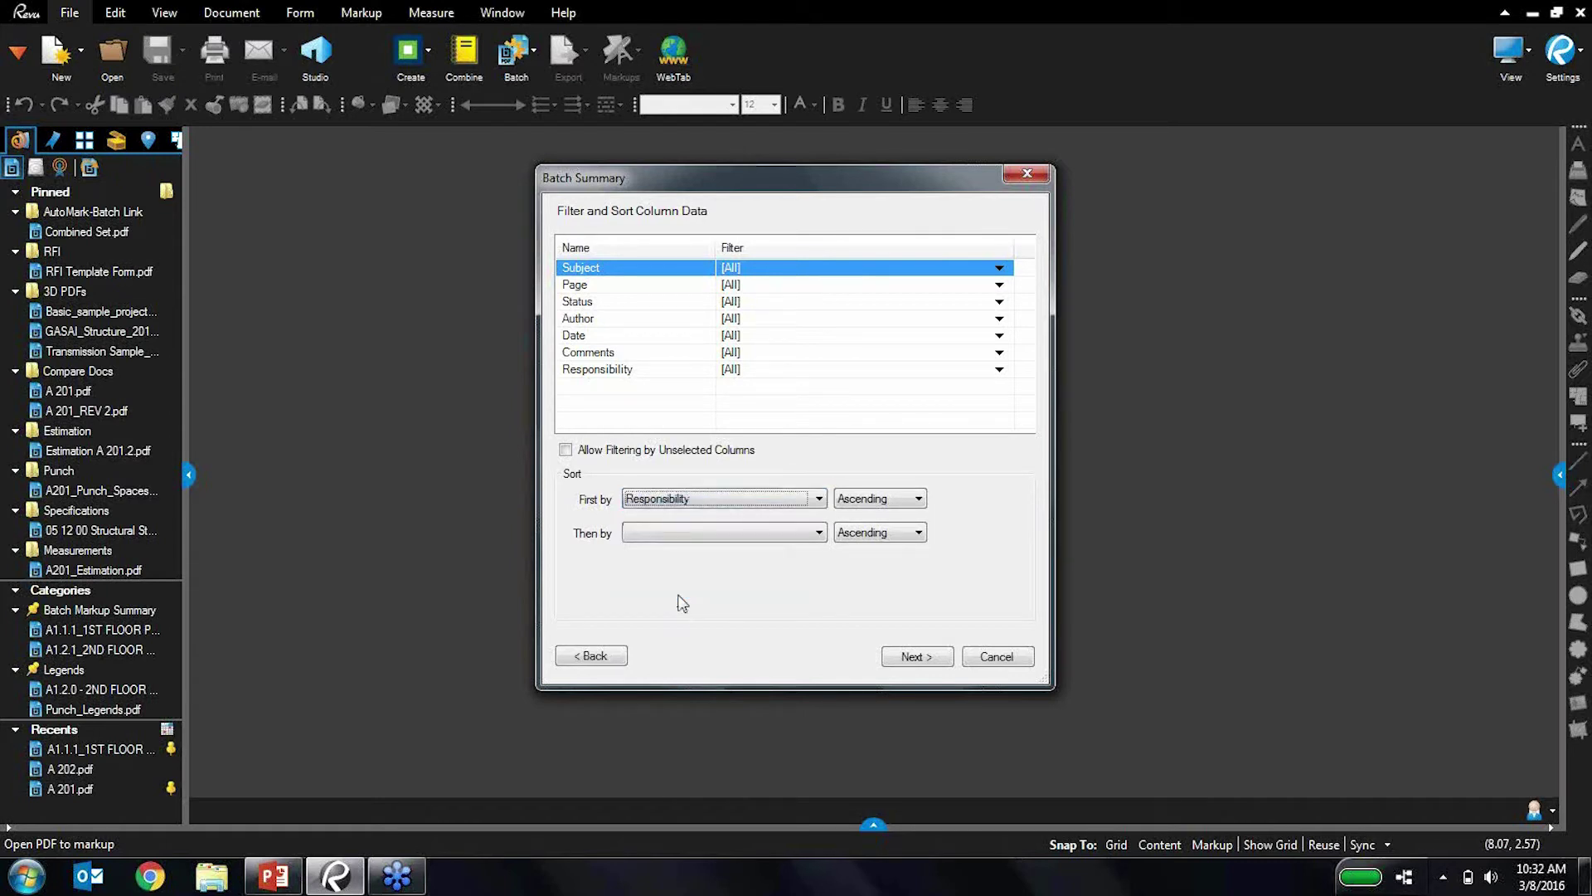
click(705, 530)
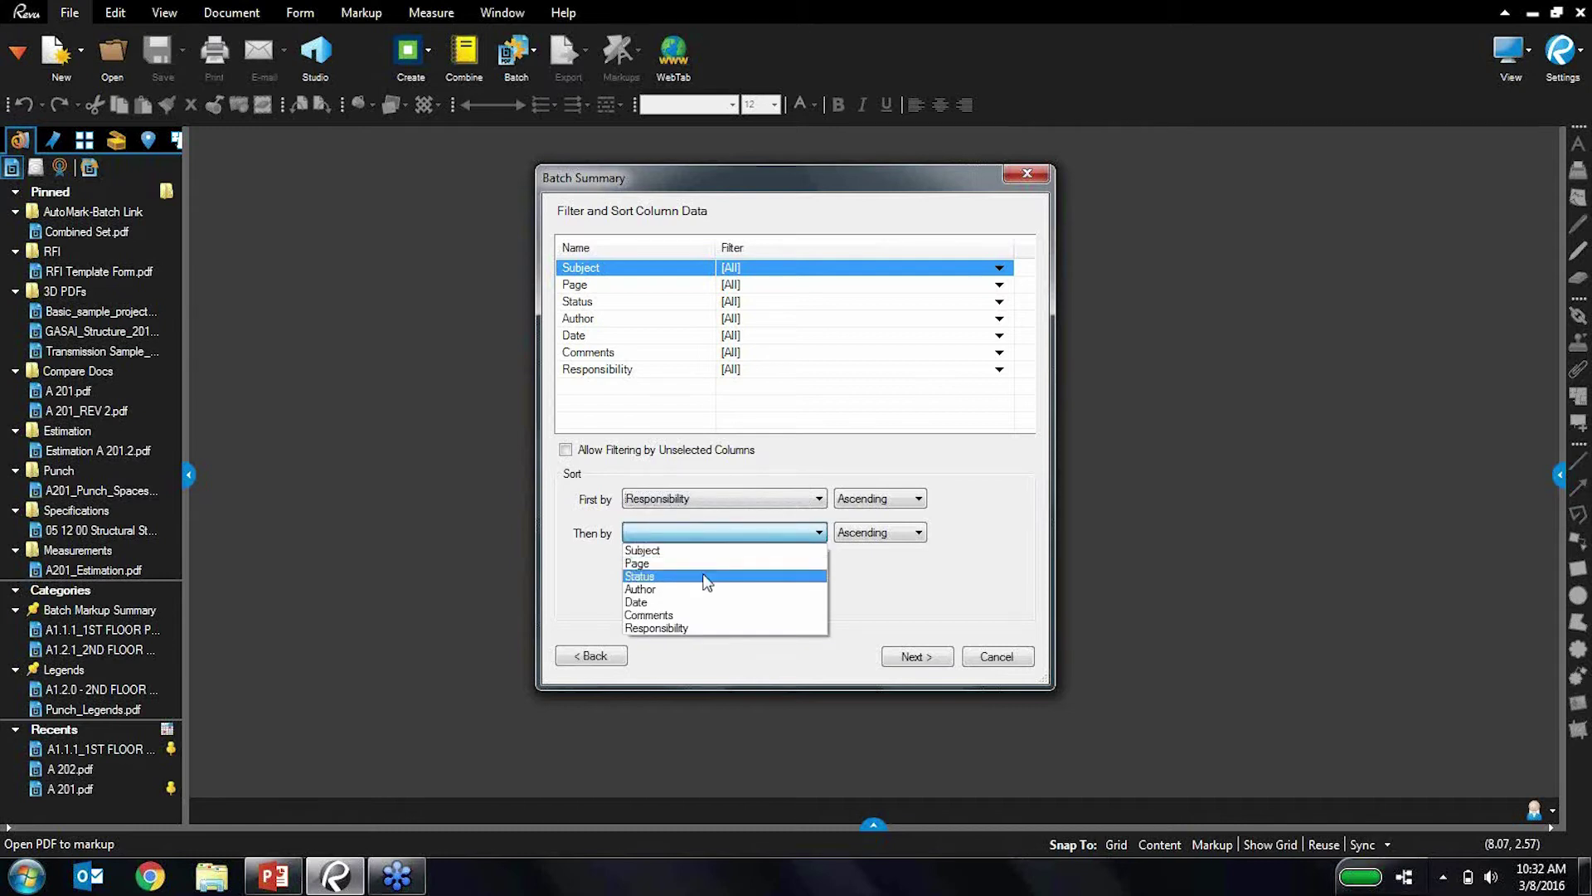
click(705, 576)
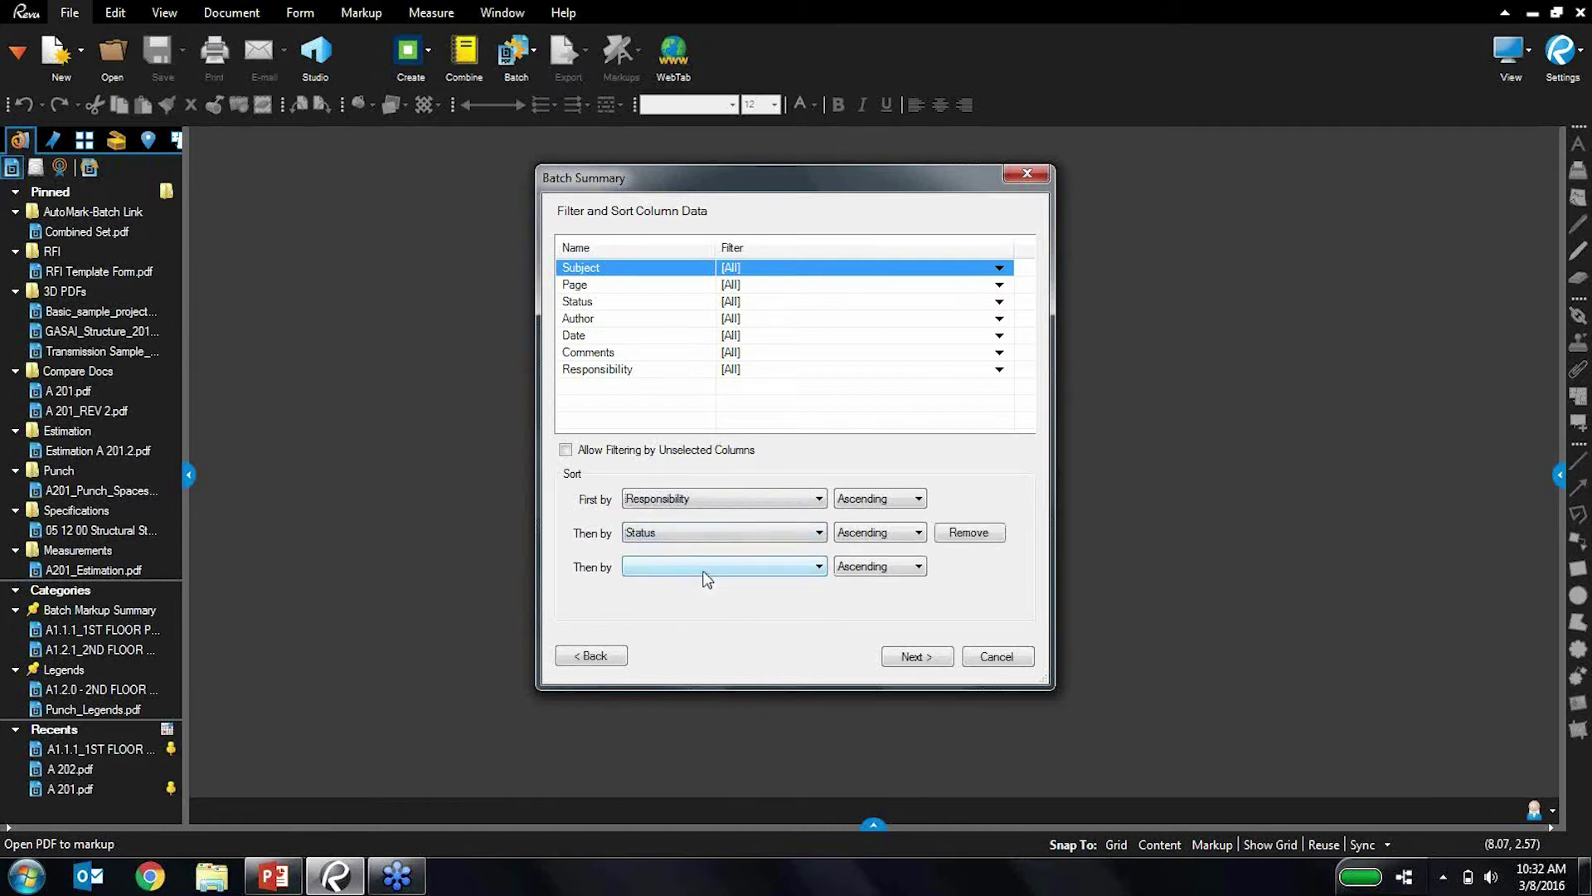
click(701, 572)
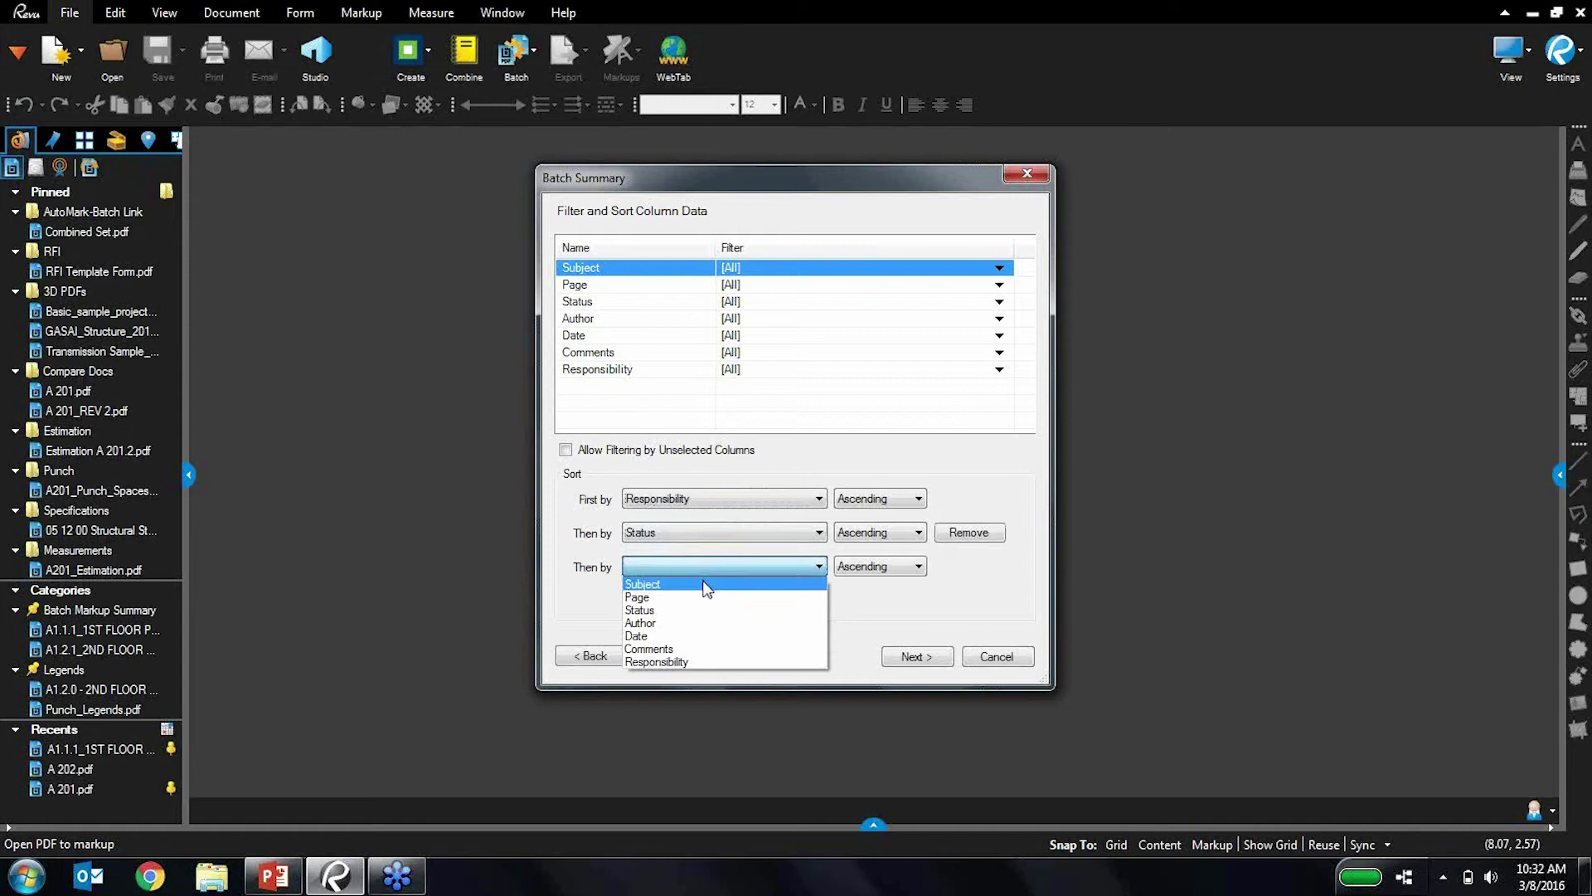
click(705, 585)
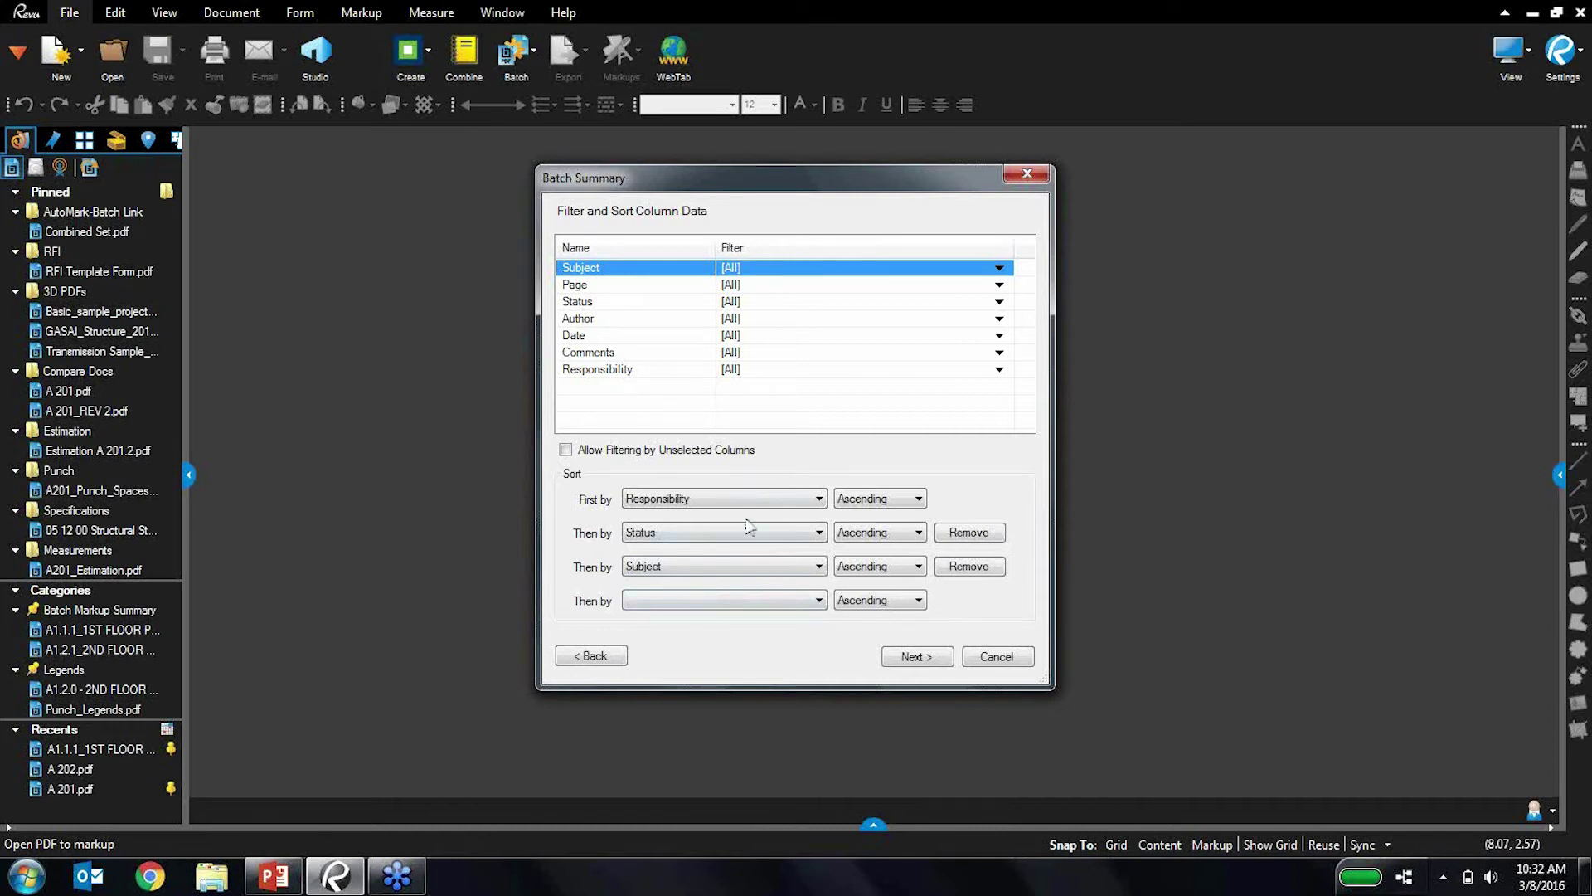
click(917, 657)
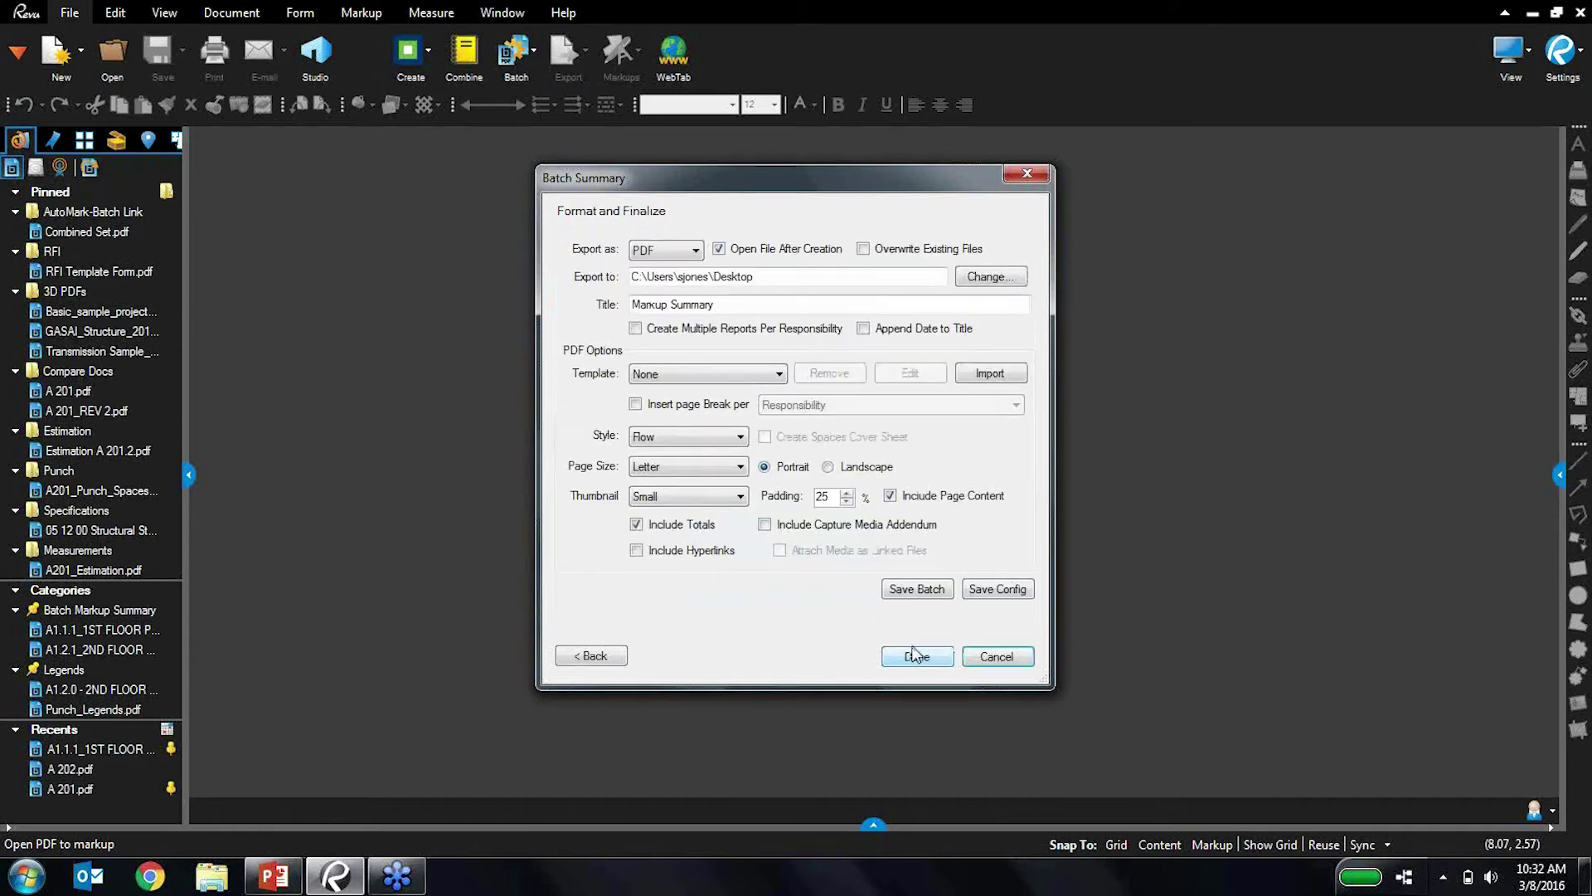
Keep PDF export, retitle the report 'Steve Summary' and append the date
click(694, 250)
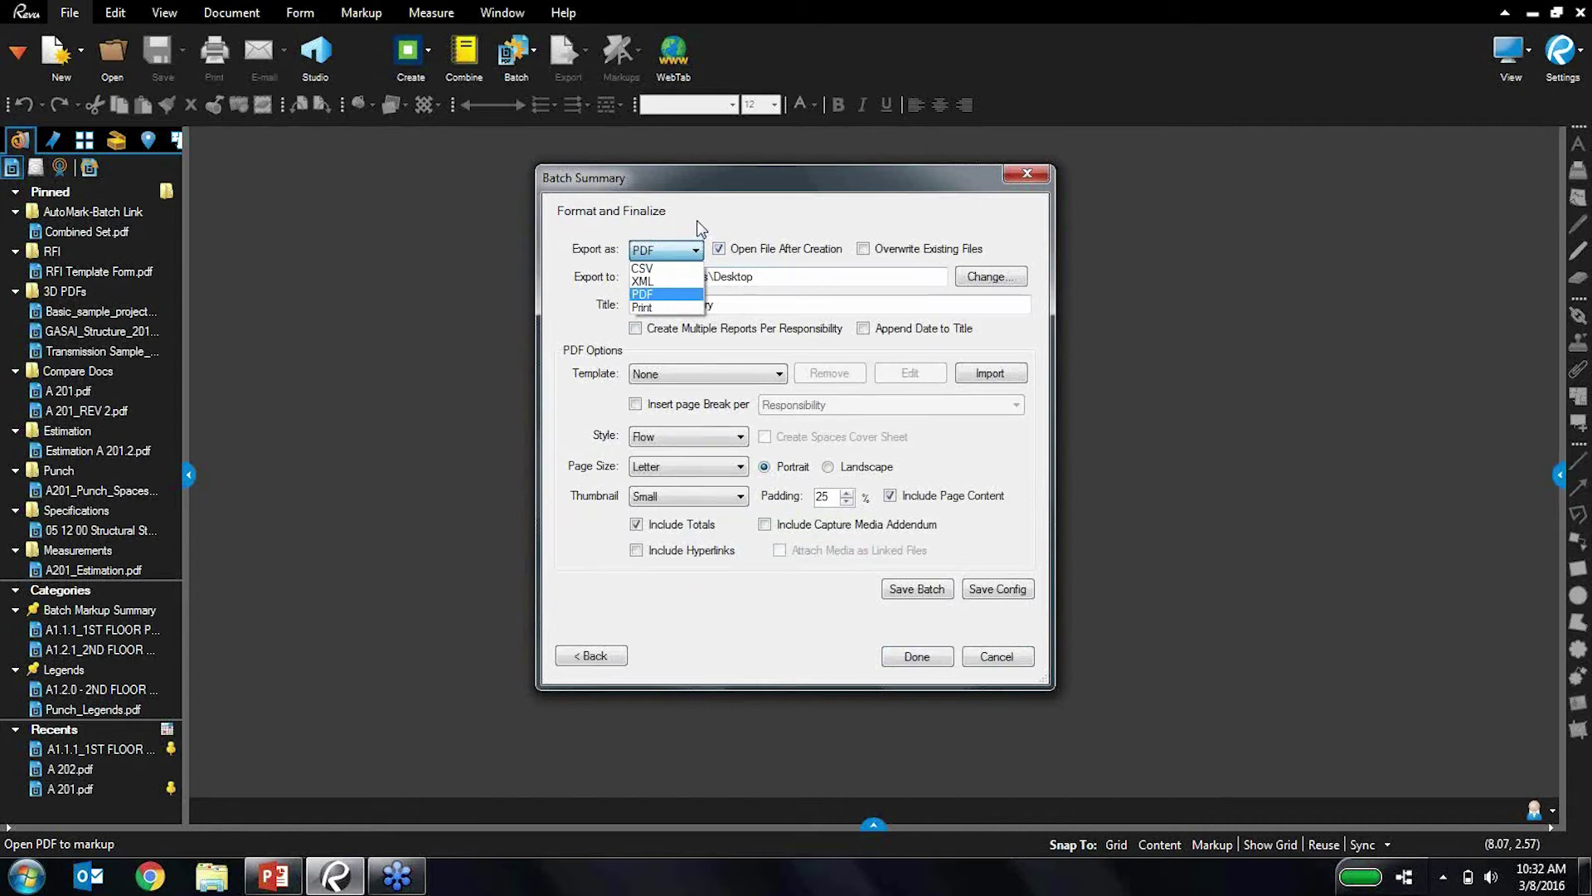
click(675, 209)
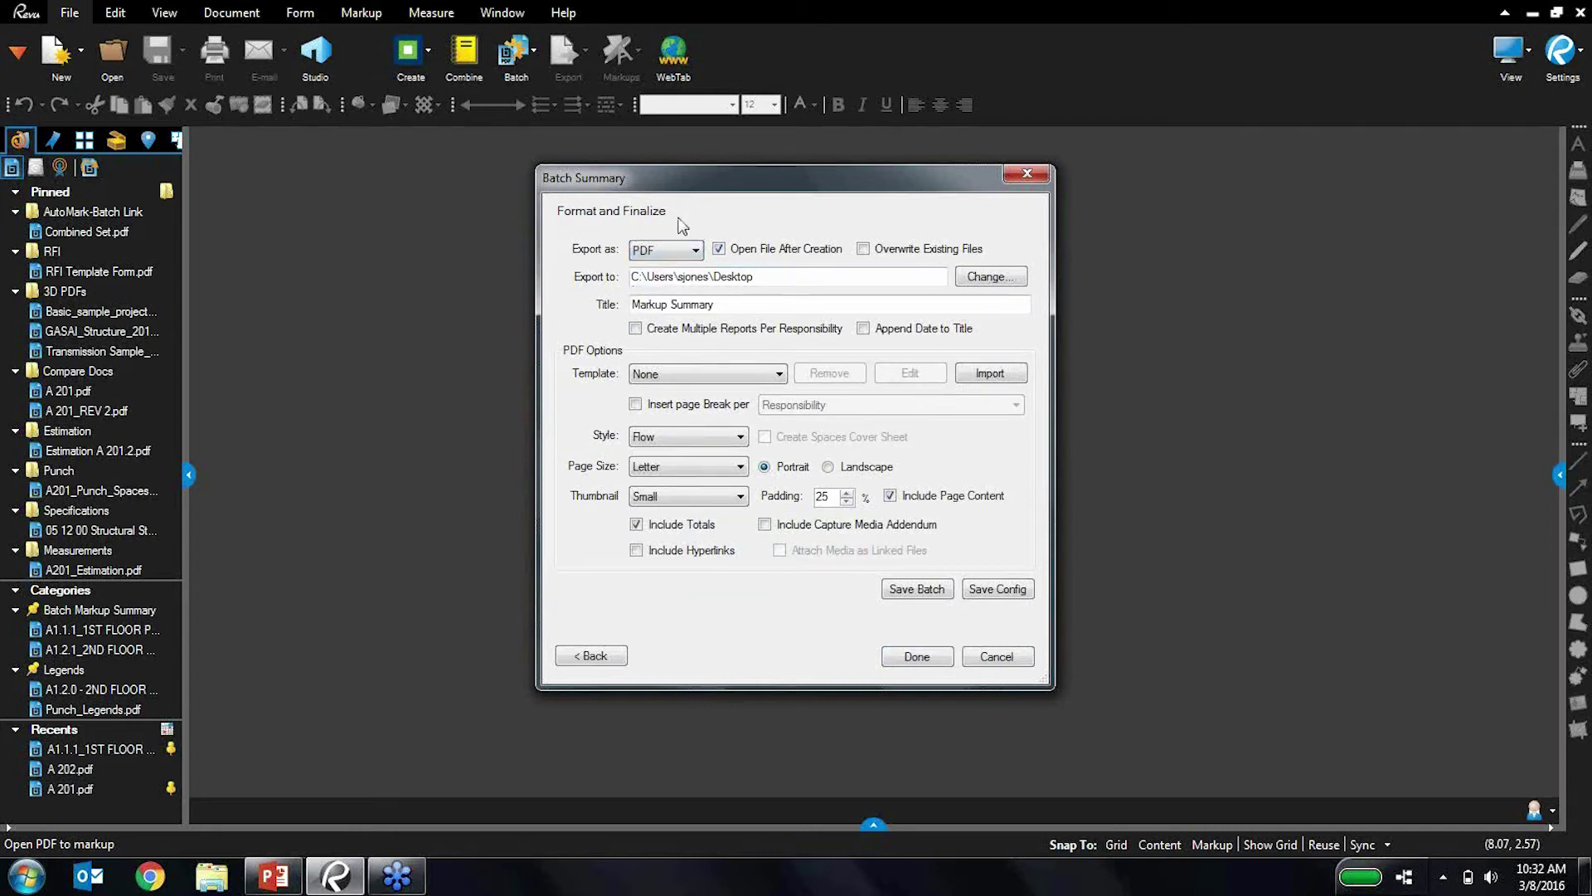
click(738, 314)
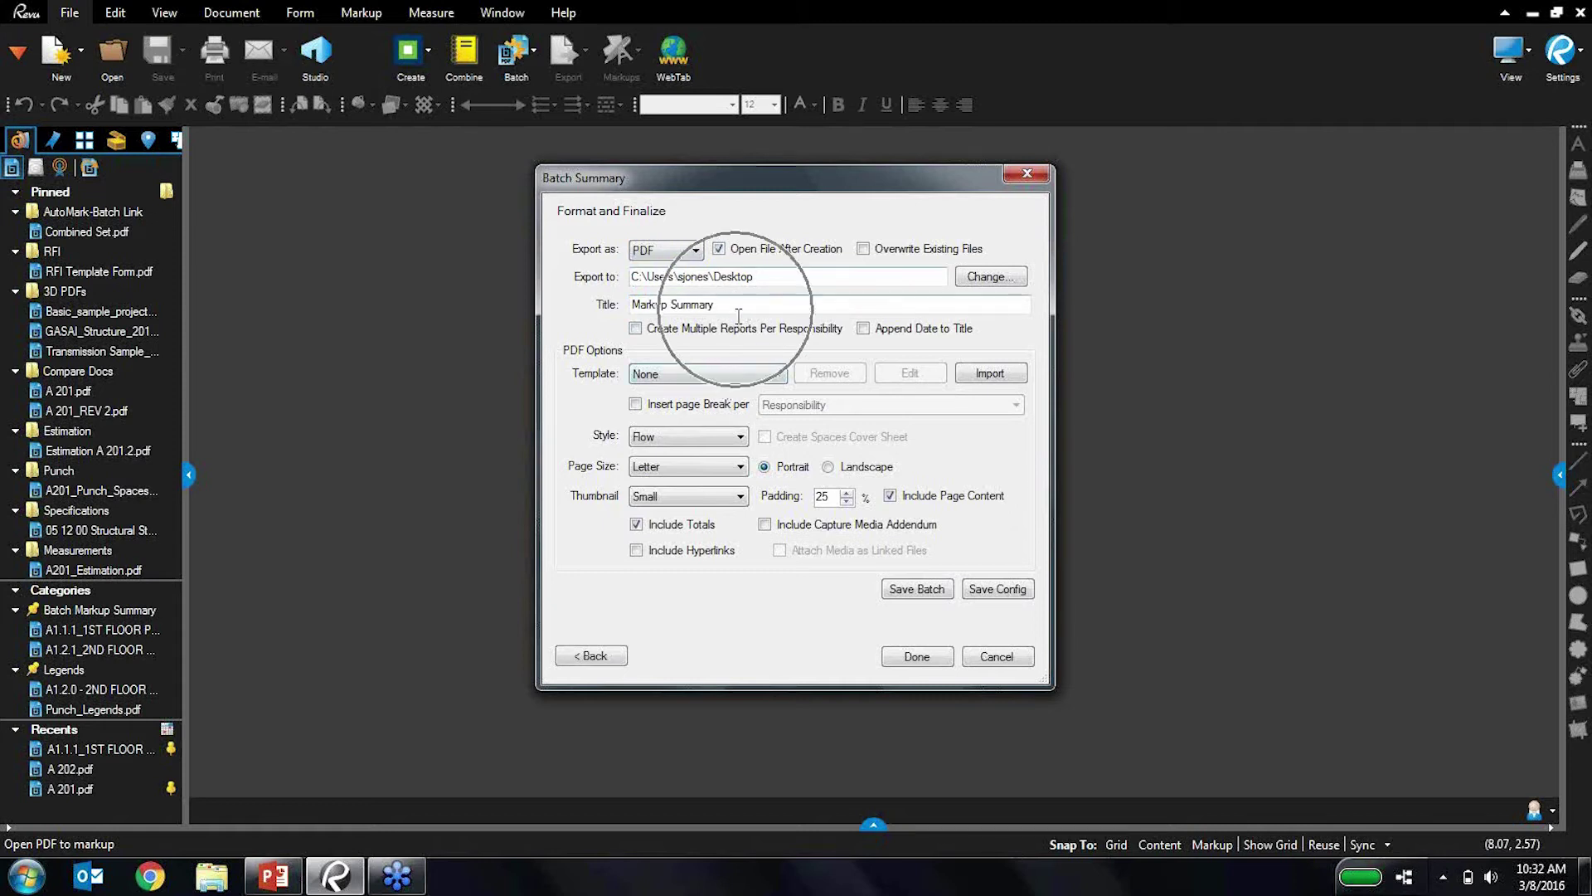
double_click(658, 304)
text(Steve)
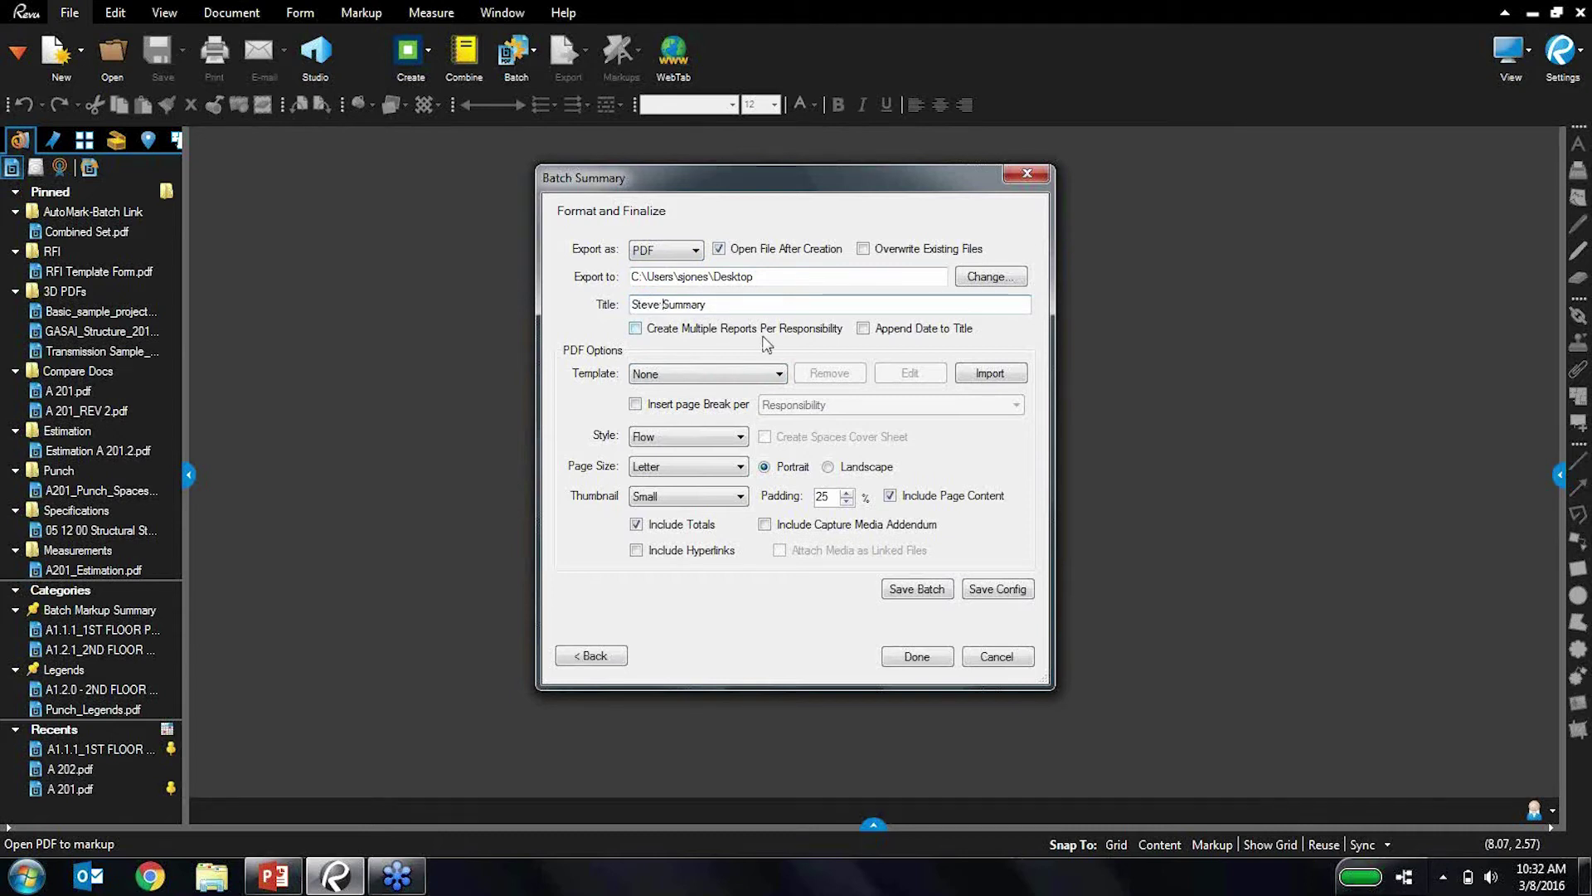
click(913, 332)
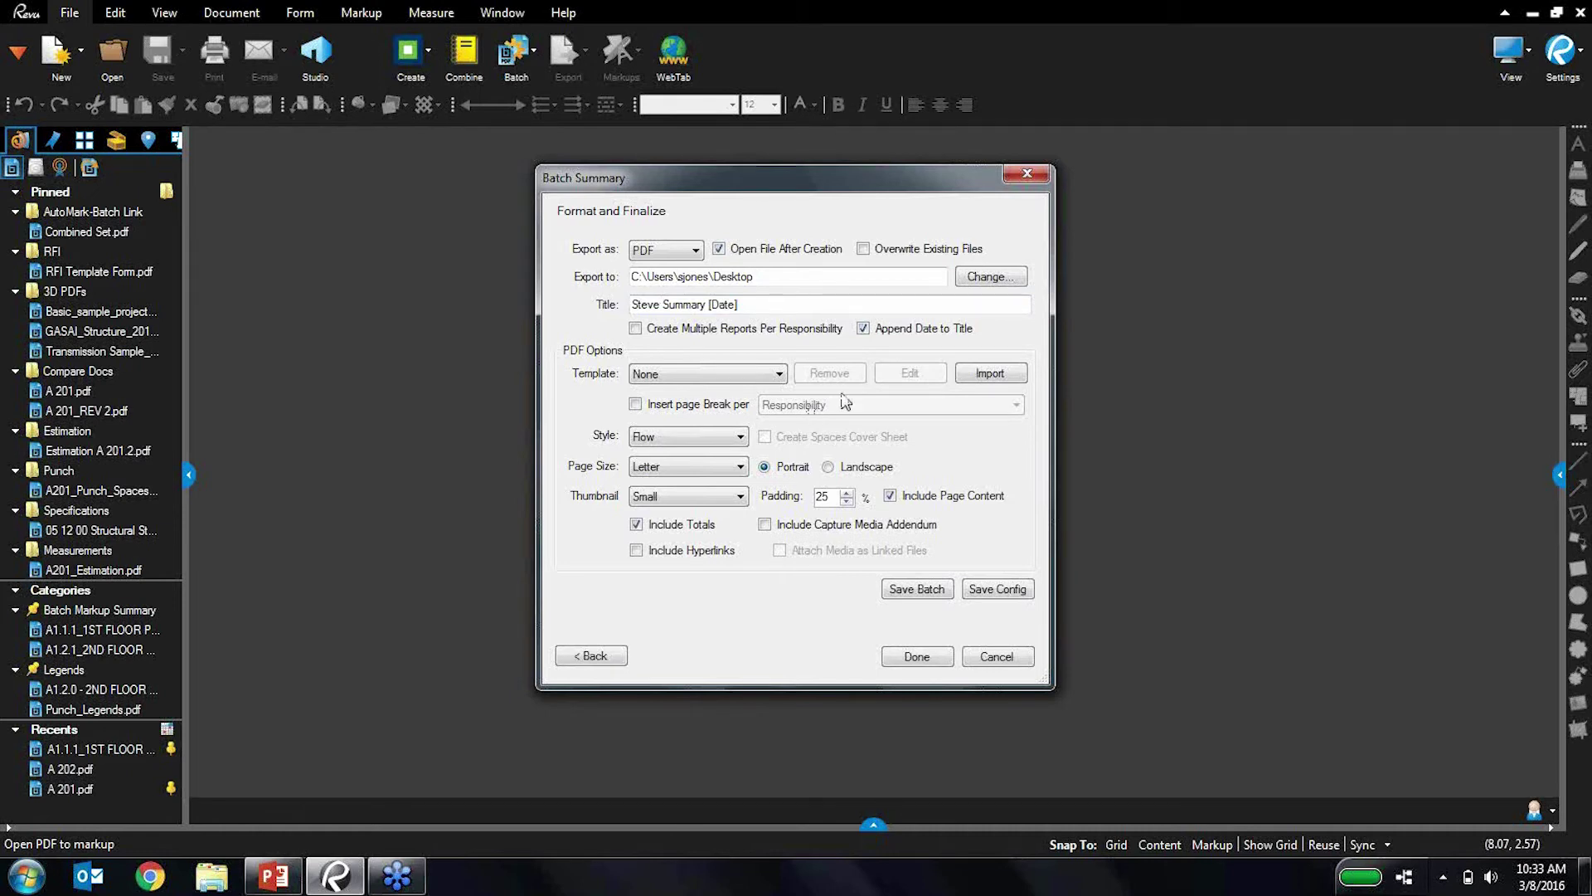
Import Summary Template.pdf from Batch Markup Summary and enlarge its markup region to the footer
click(974, 371)
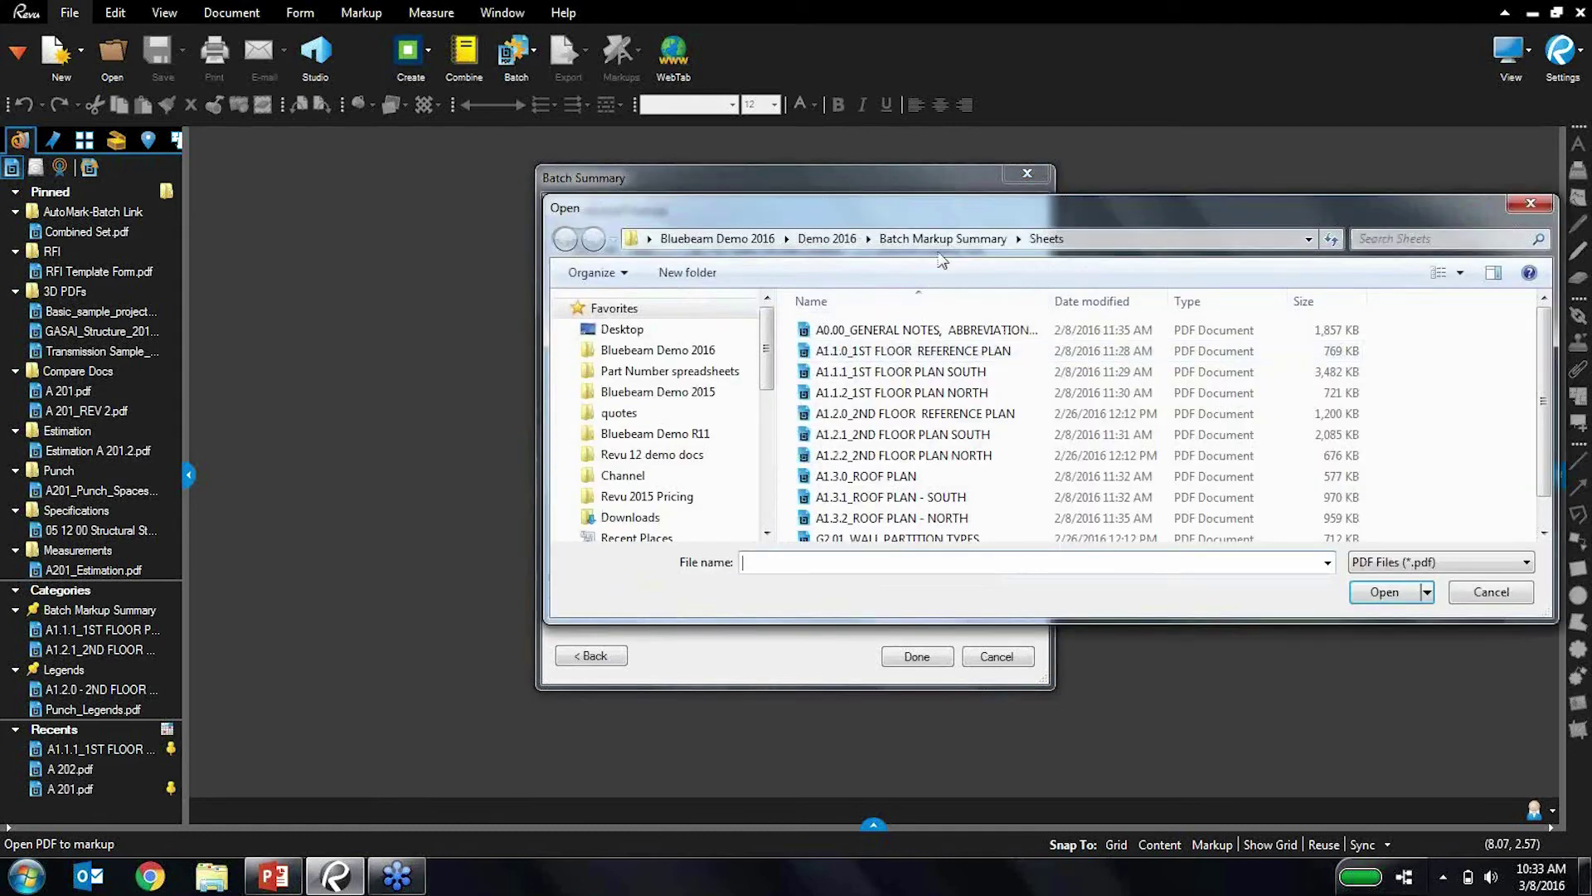
click(953, 241)
click(913, 353)
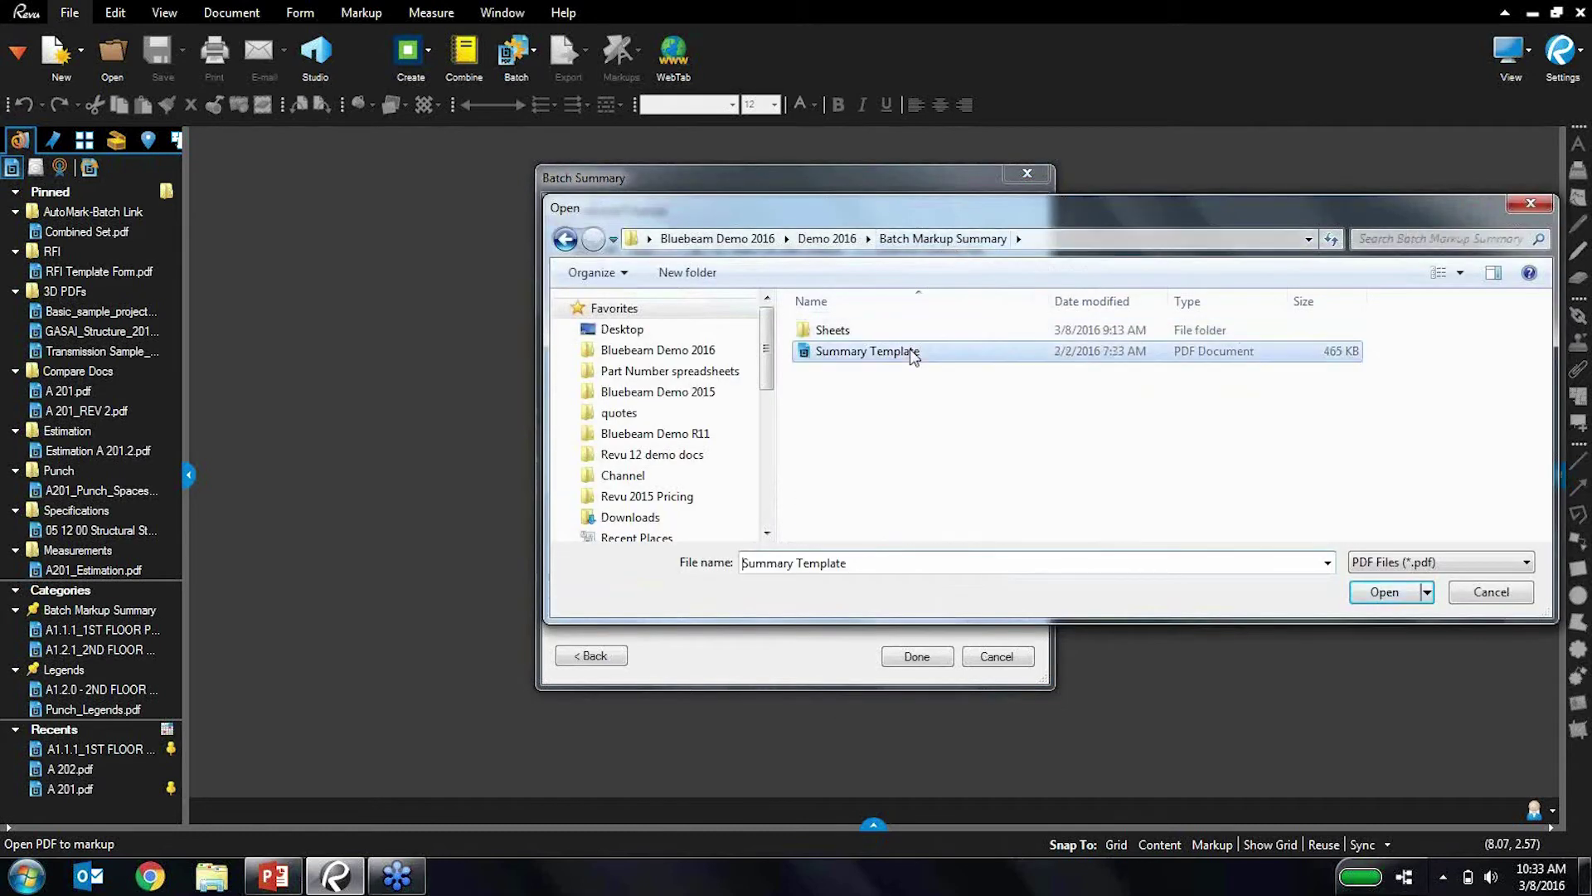
double_click(910, 351)
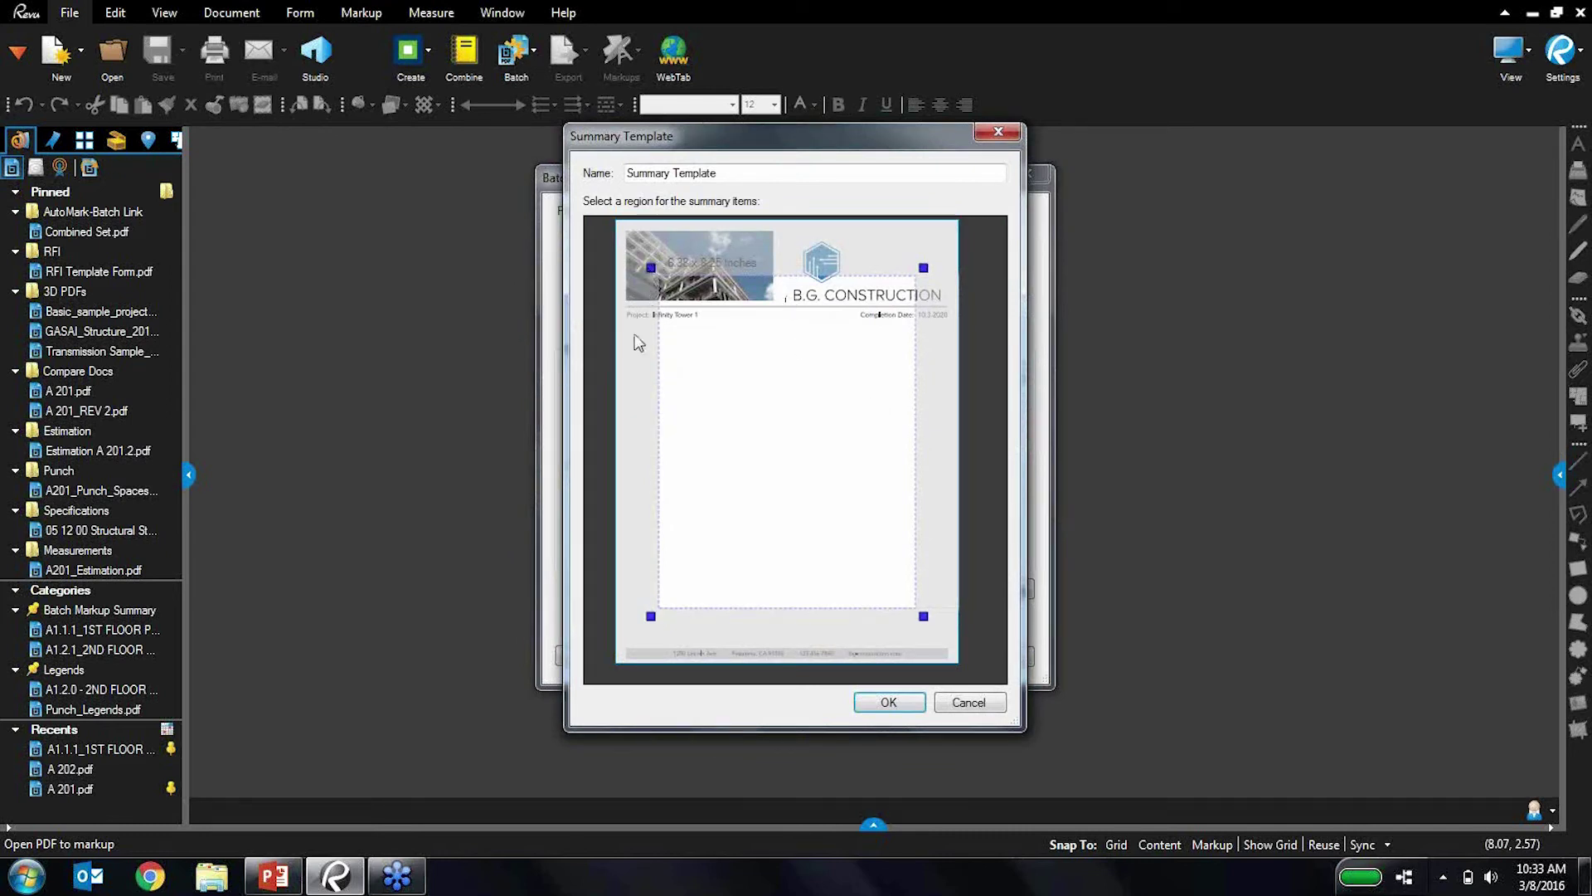
drag(648, 280, 628, 336)
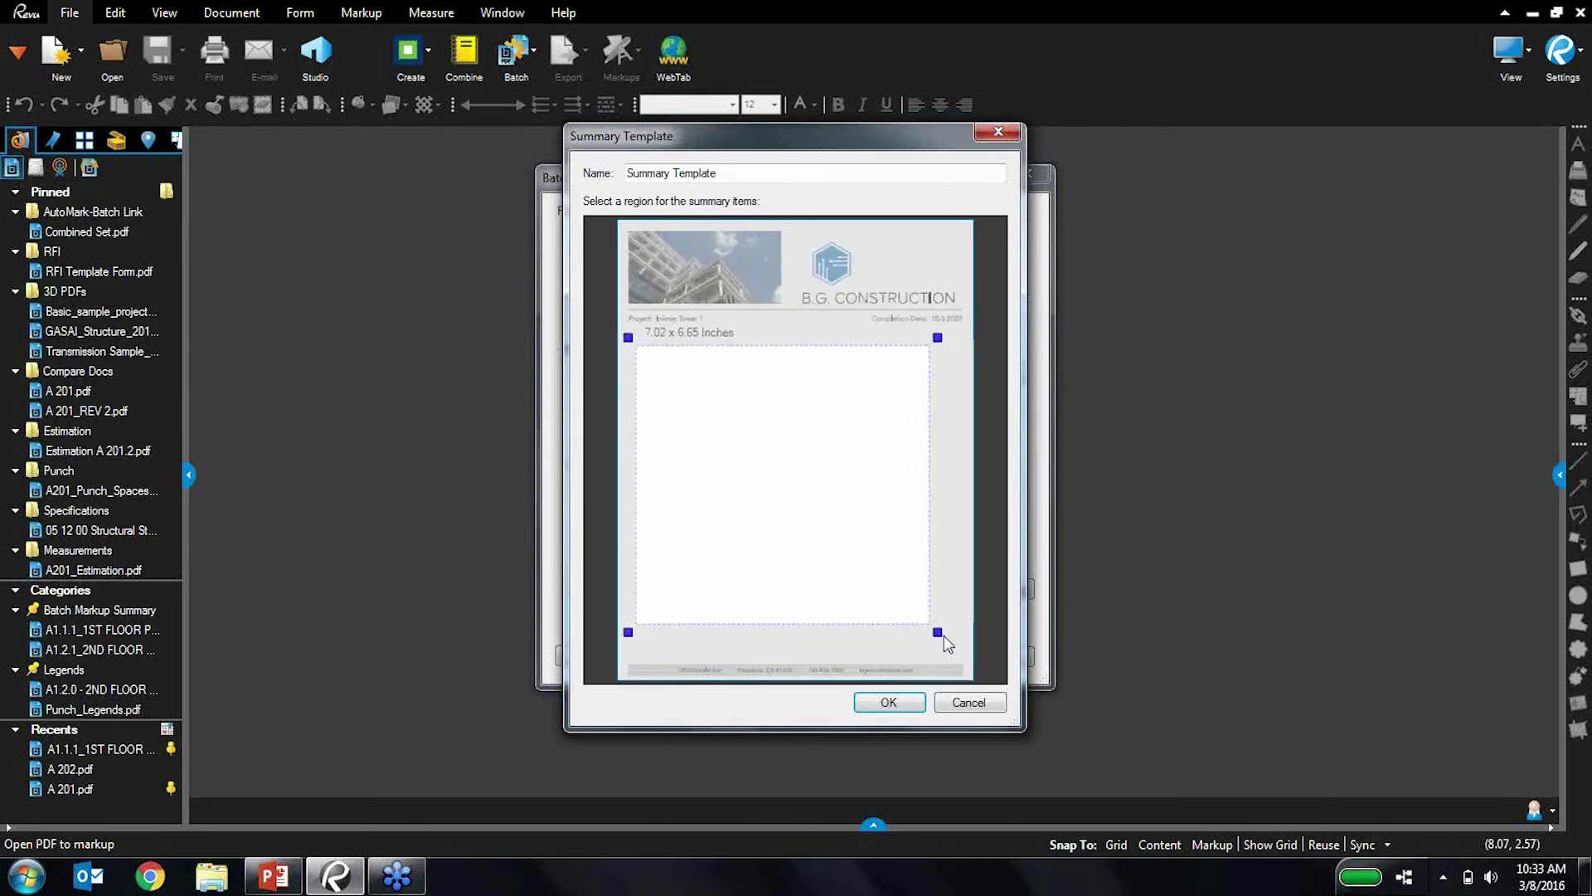
drag(942, 630, 969, 660)
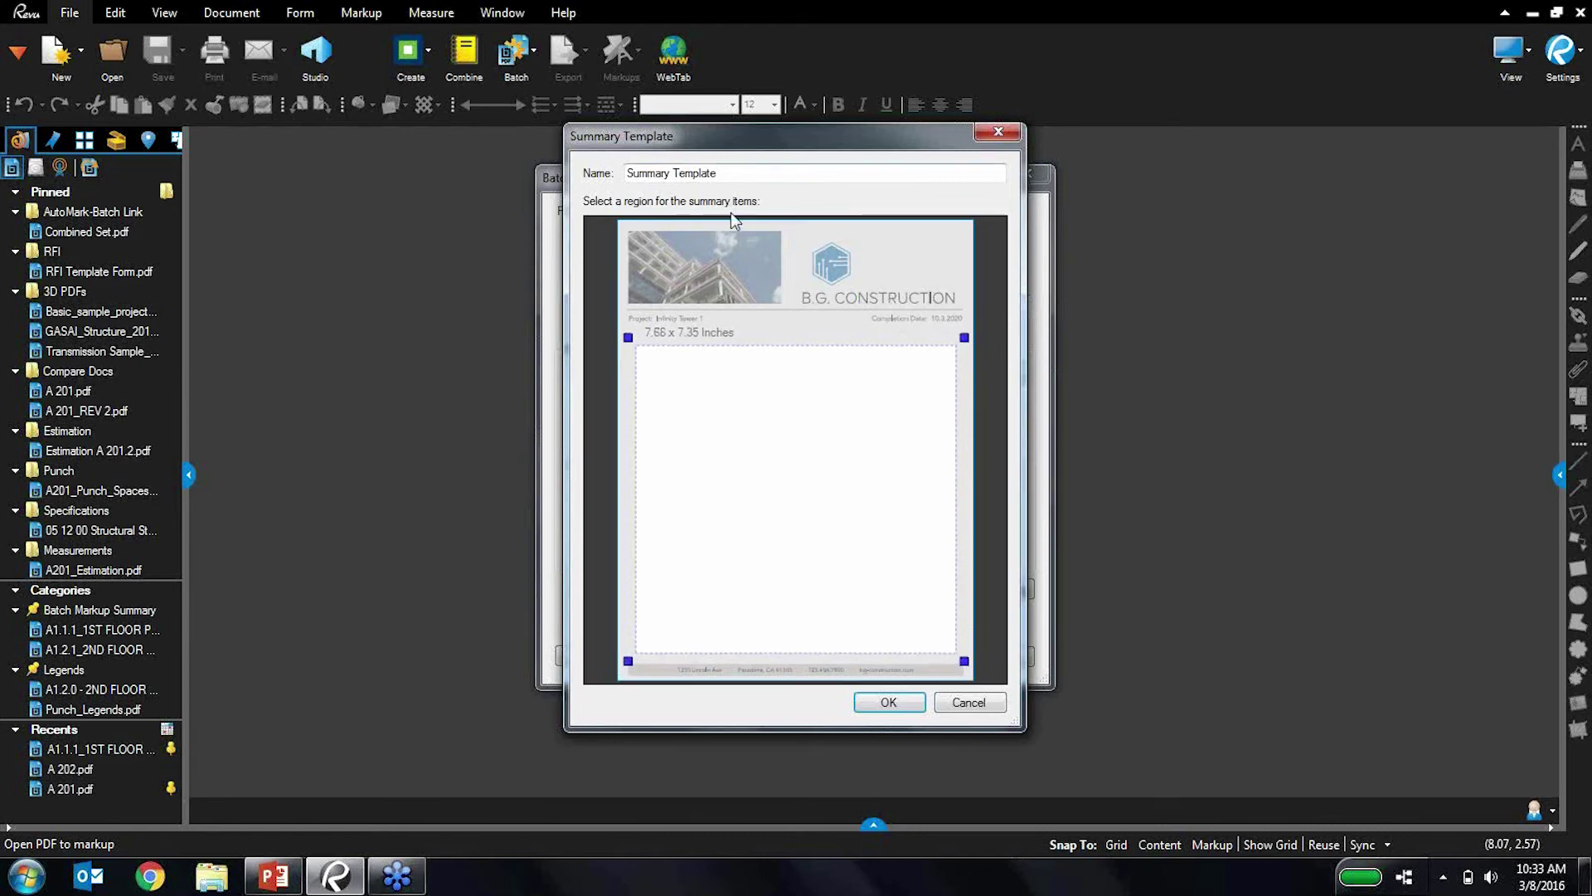
Rename the template to Microdesk Template and confirm
double_click(649, 174)
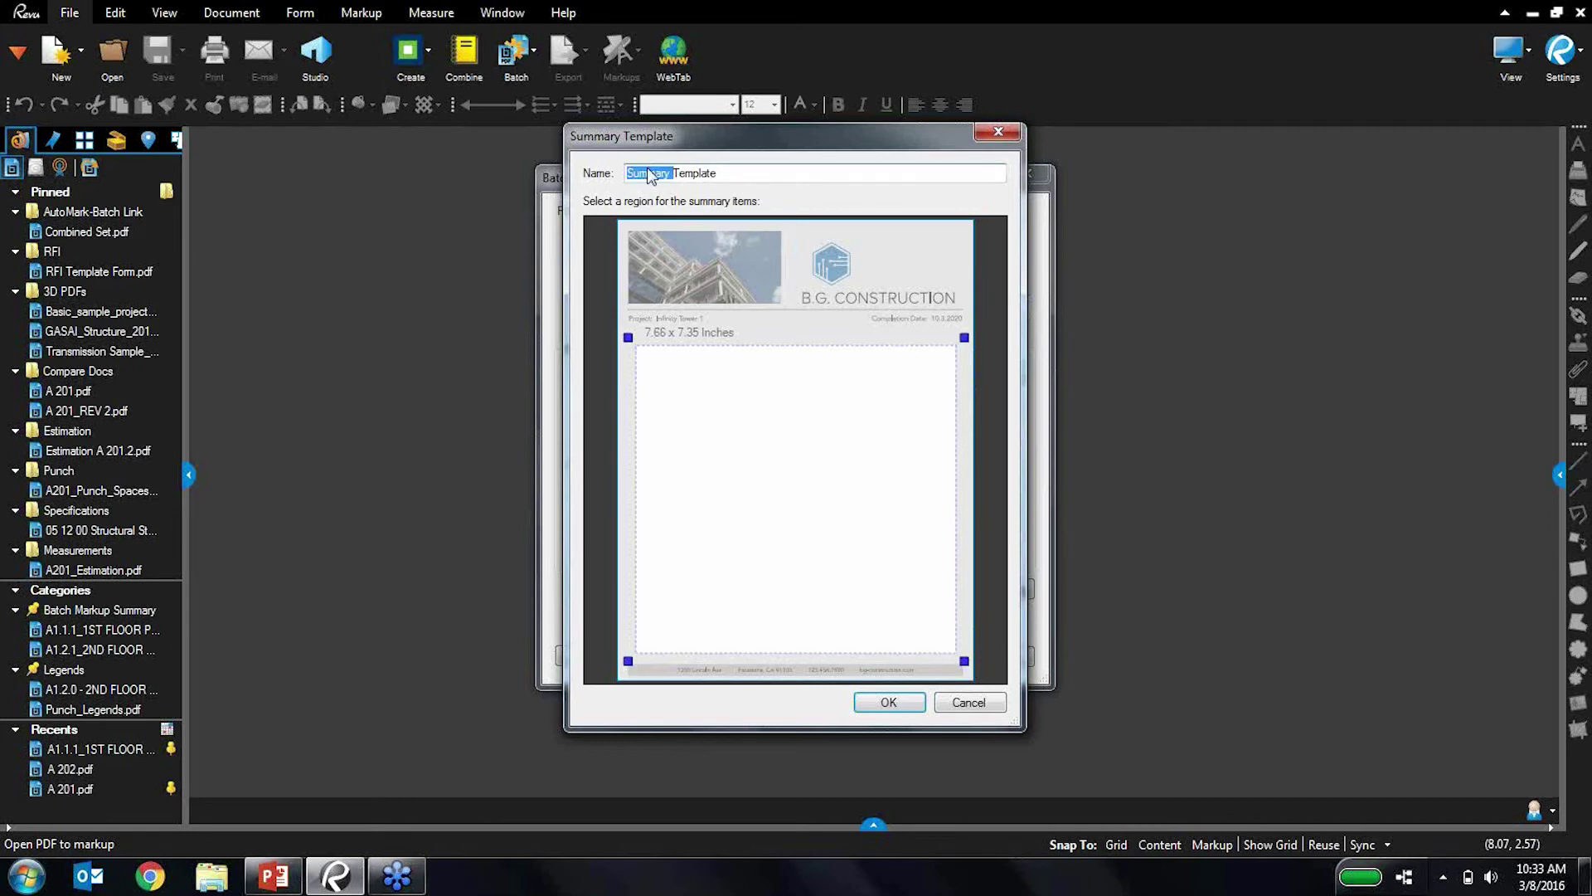
text(Microdesk)
click(904, 701)
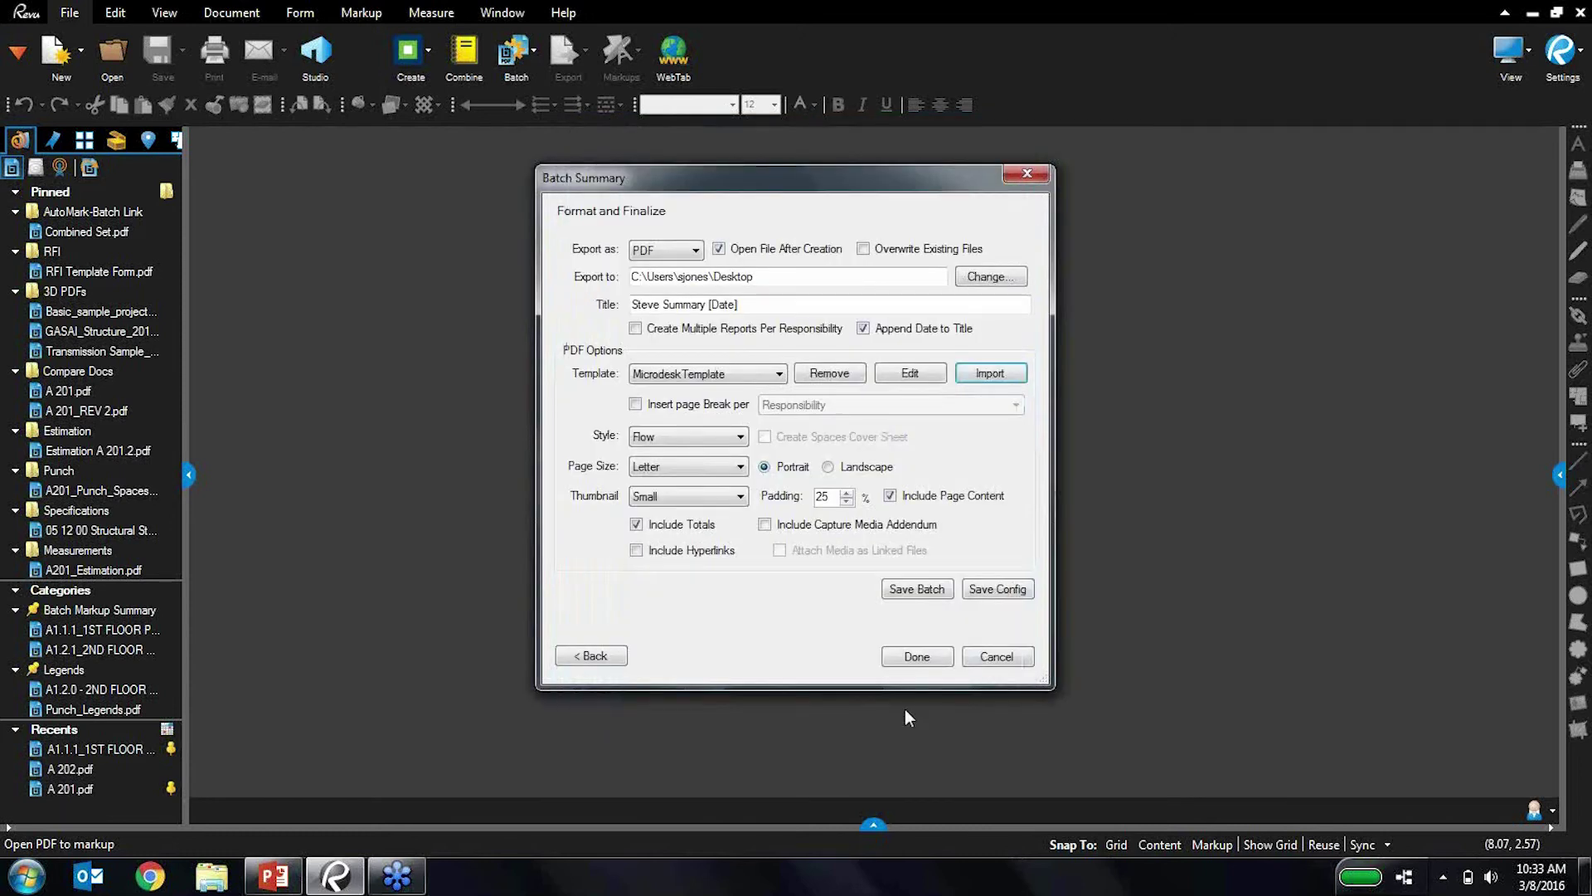
Include hyperlinks, save the configuration, and generate the Steve Summary report
click(694, 559)
click(983, 592)
click(980, 591)
click(934, 656)
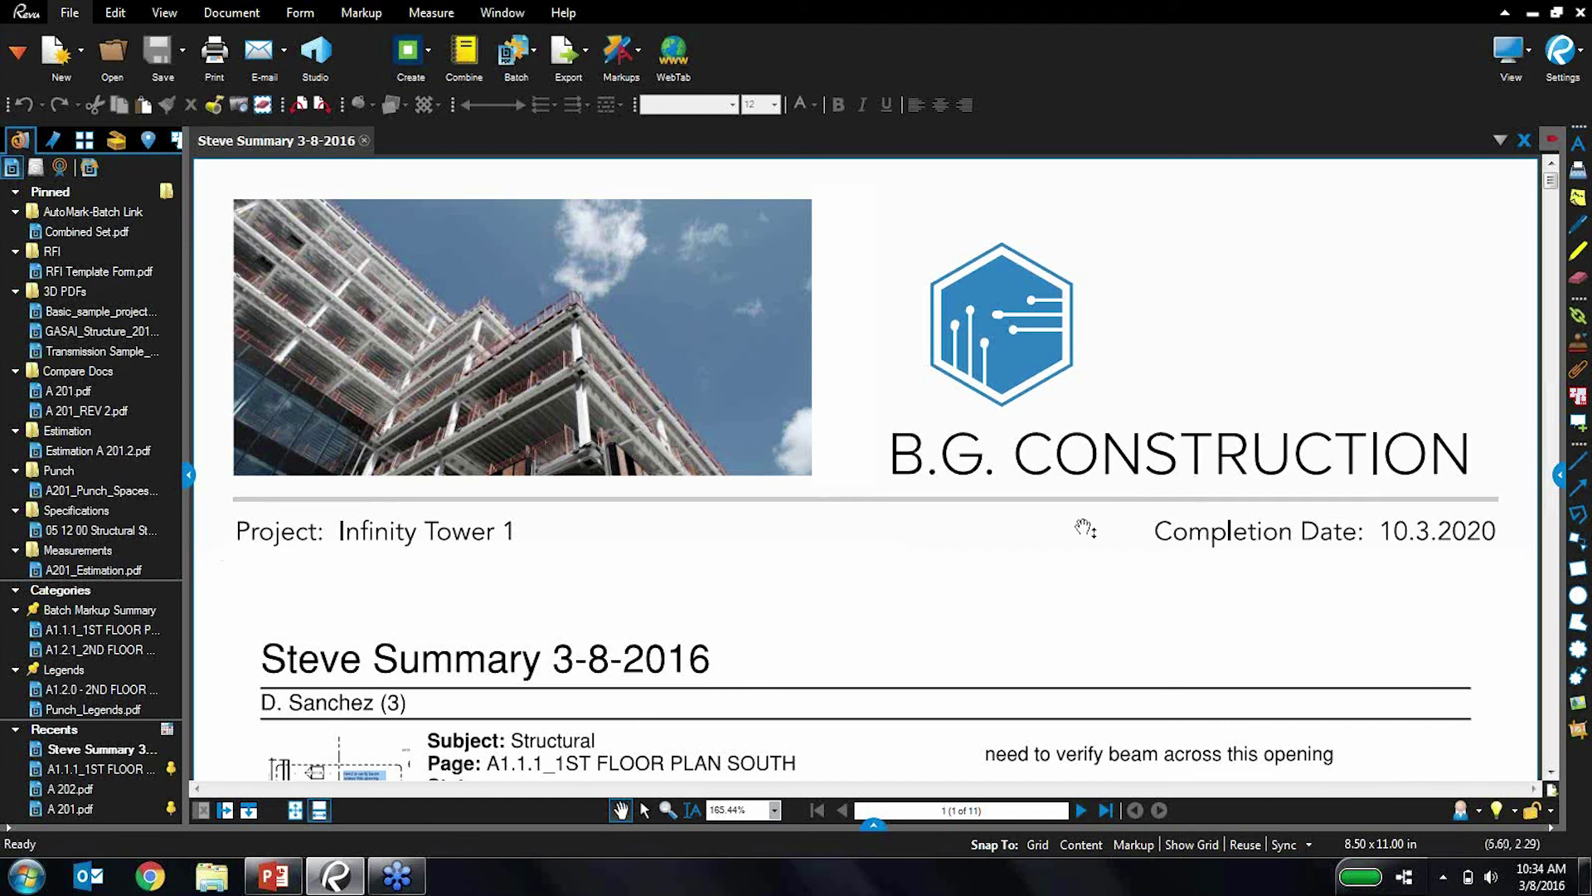
Scroll through the Steve Summary report to review its responsibility-grouped markup entries
scroll(1048, 562, down, 3)
scroll(945, 427, down, 3)
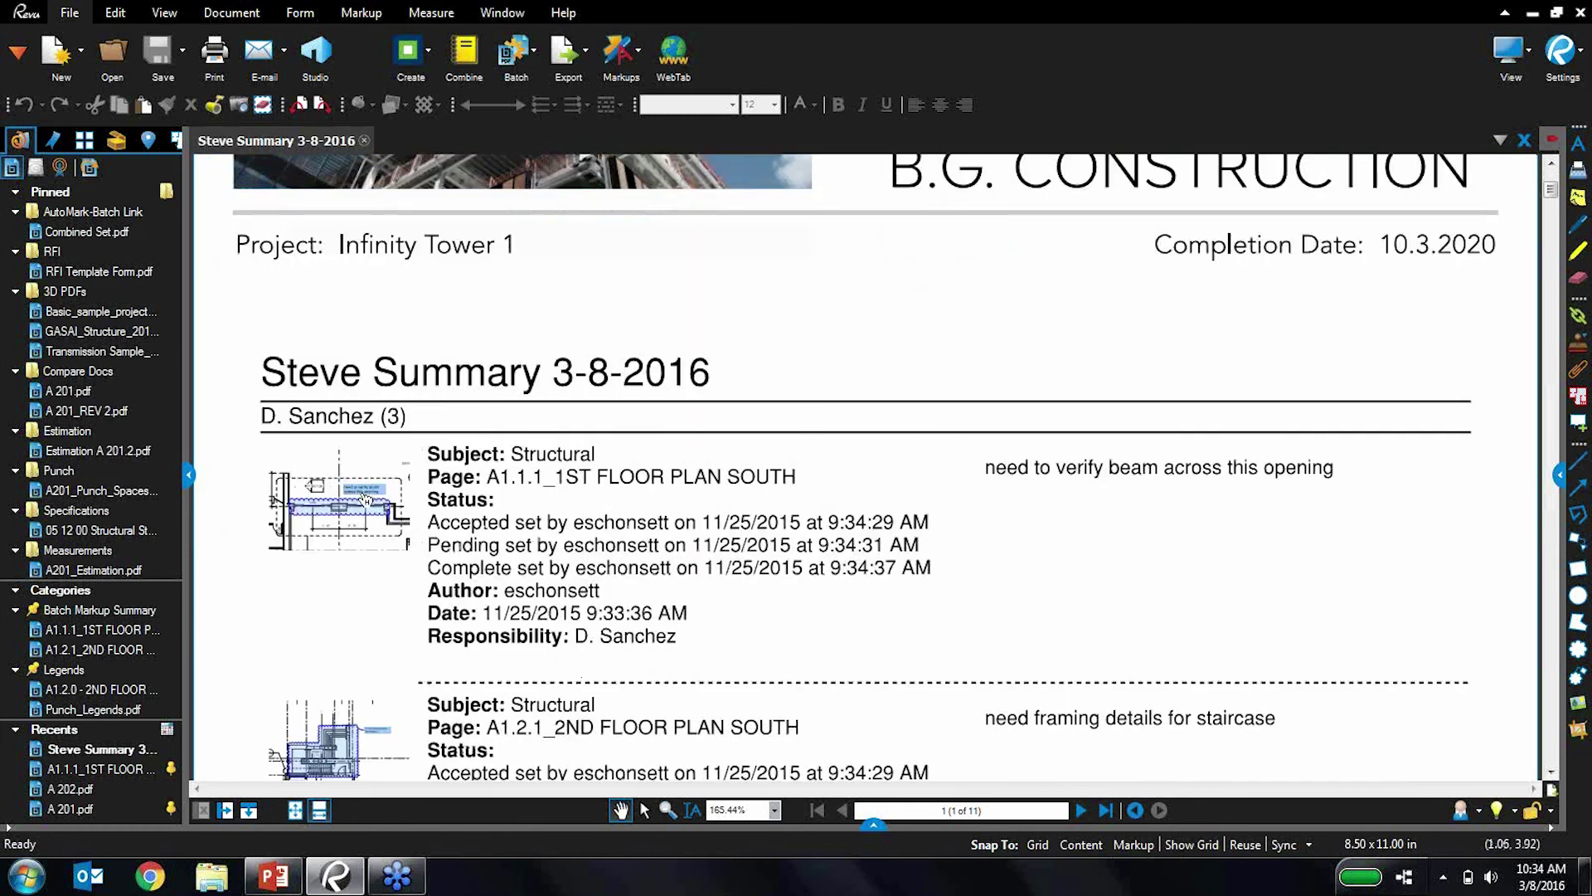
scroll(367, 489, down, 6)
scroll(368, 509, down, 9)
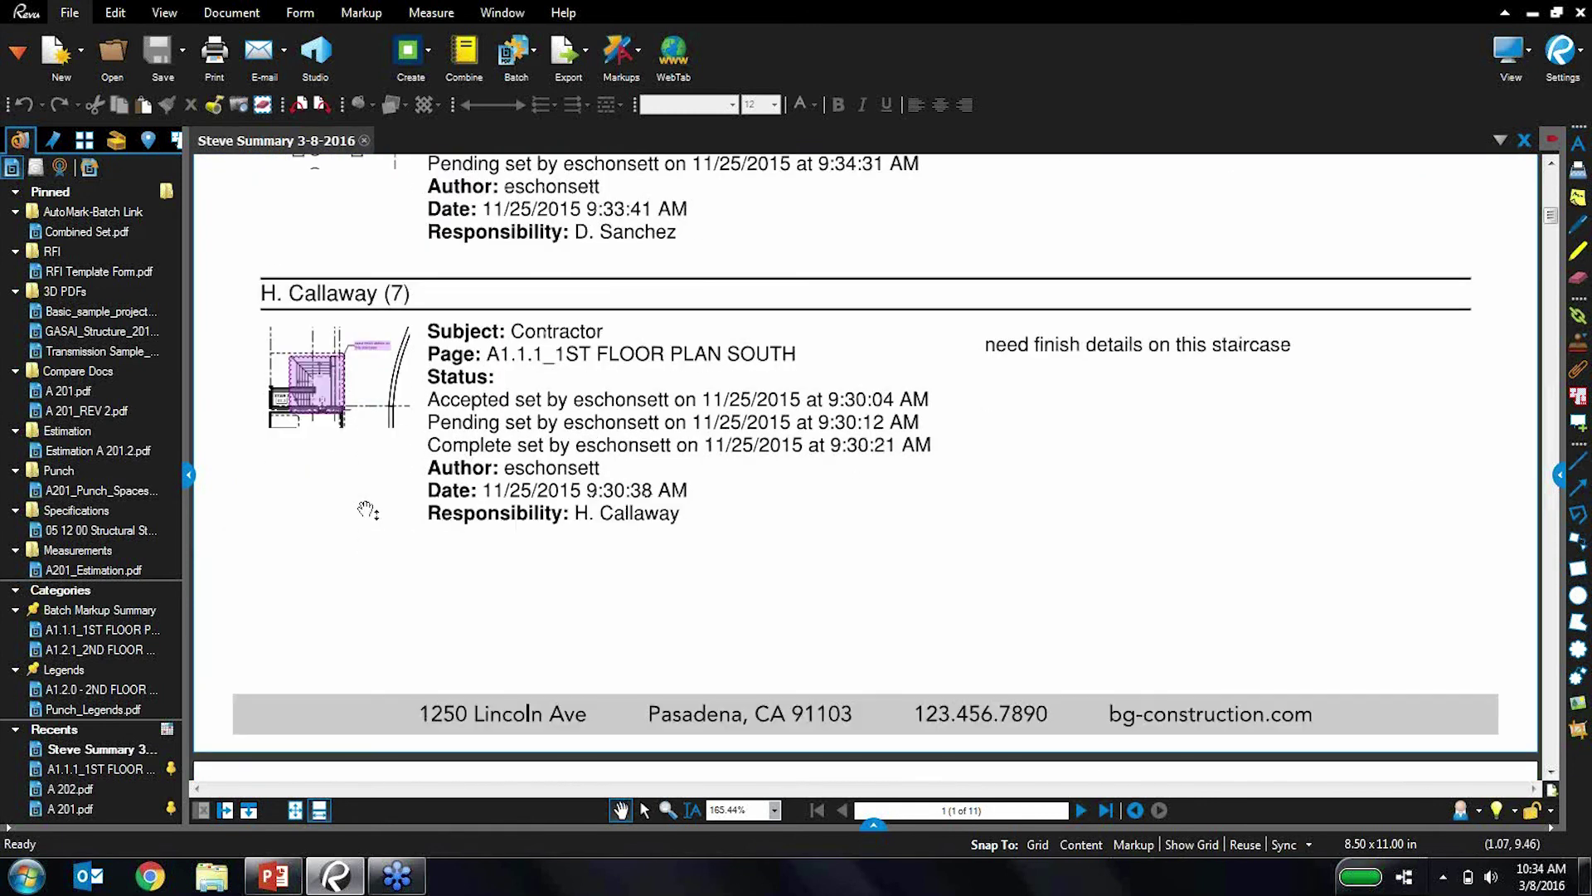
scroll(367, 509, down, 10)
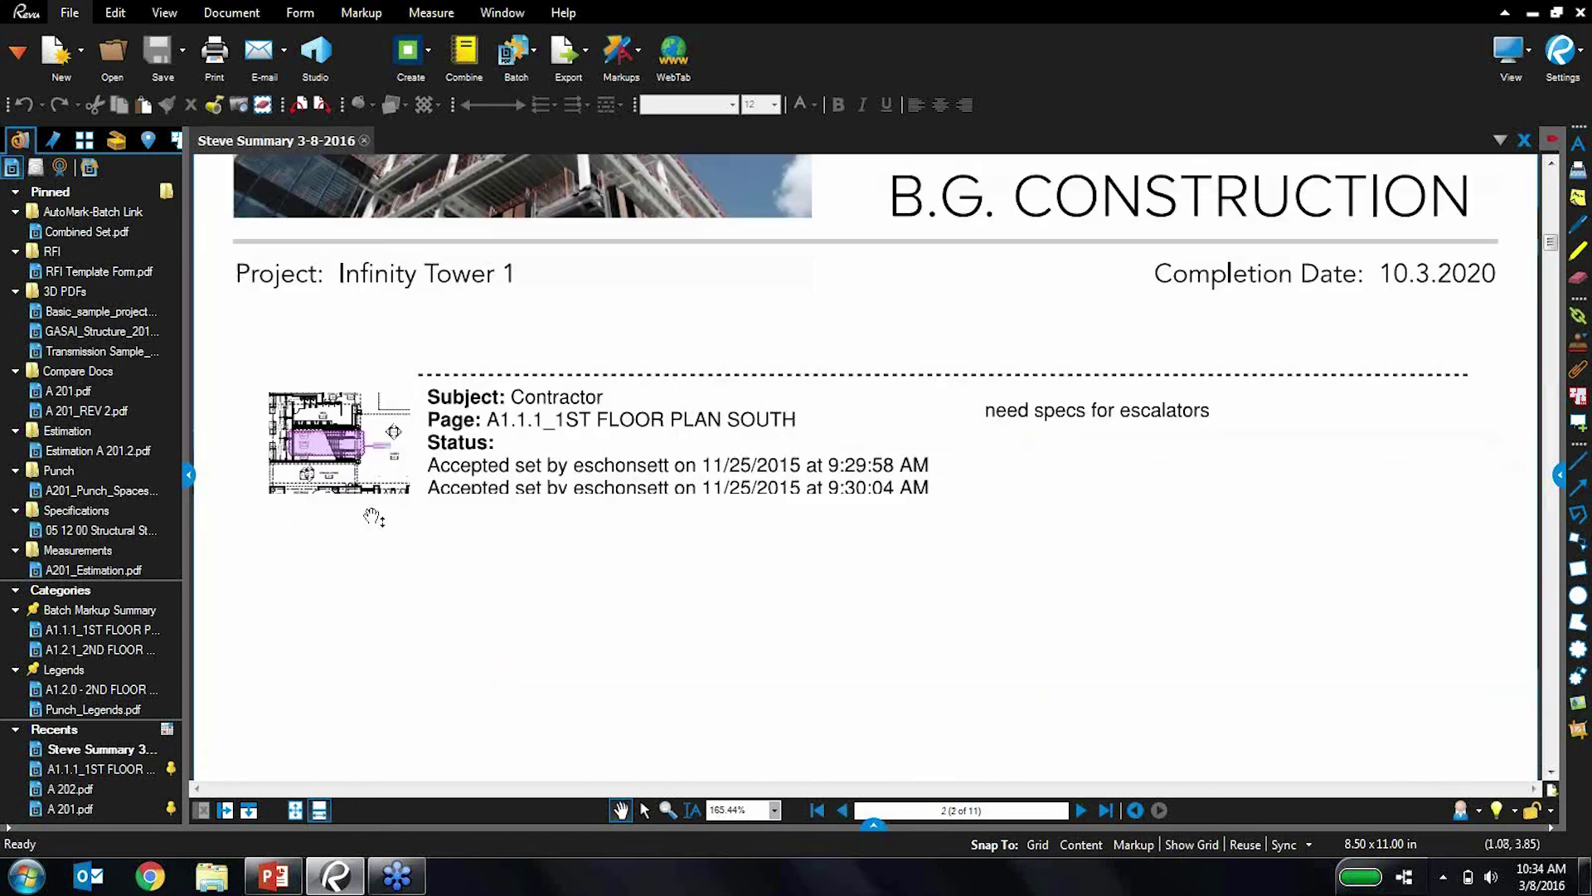
scroll(373, 517, down, 4)
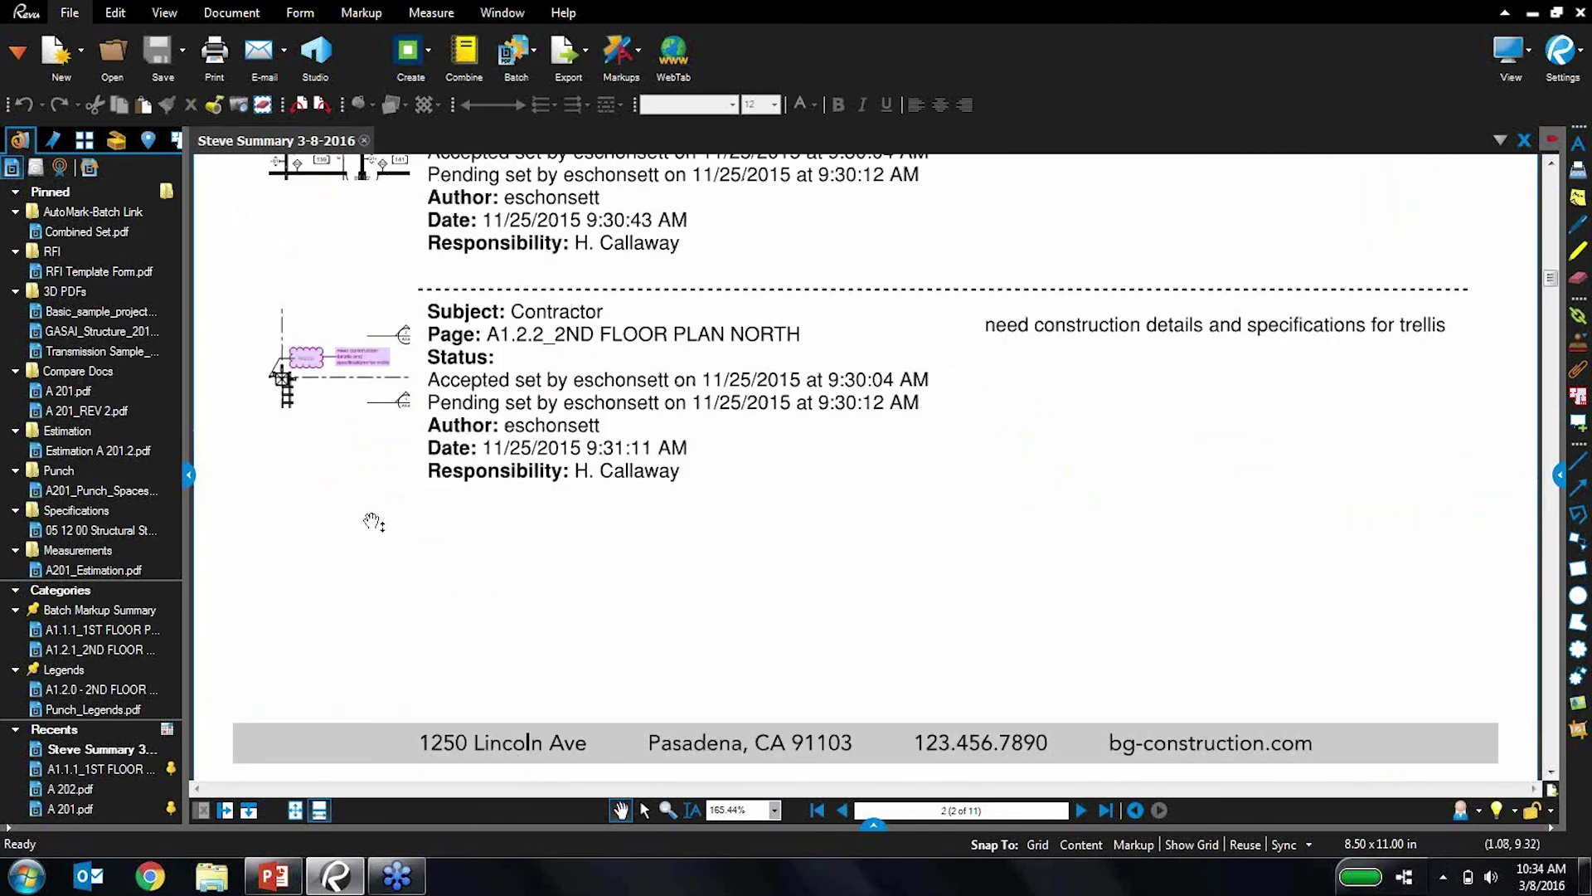
scroll(372, 521, down, 3)
scroll(373, 523, down, 6)
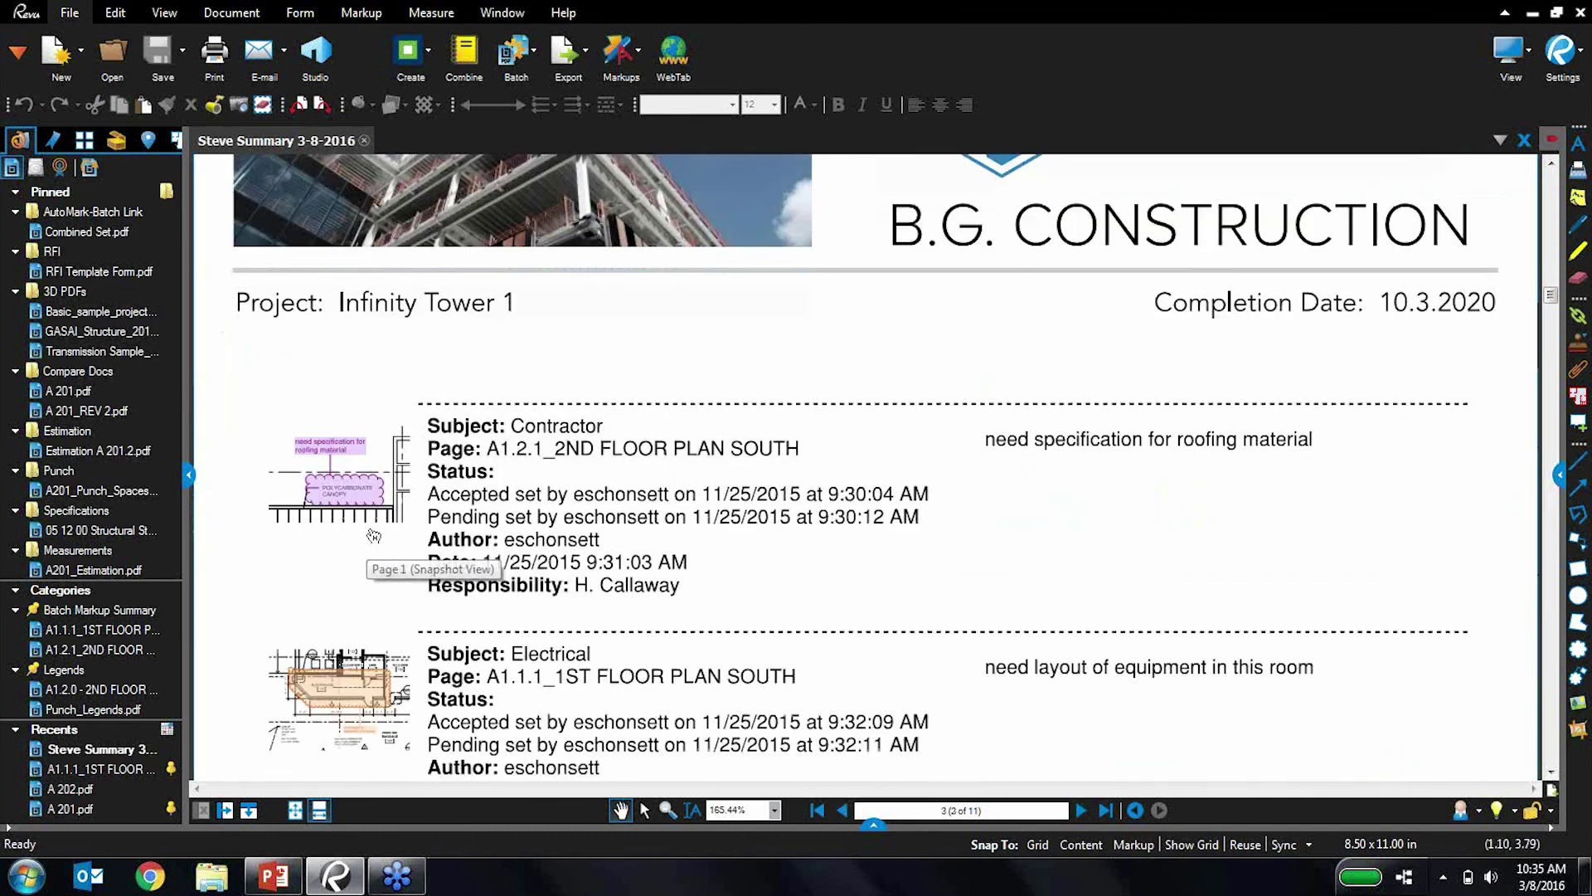
scroll(375, 539, down, 12)
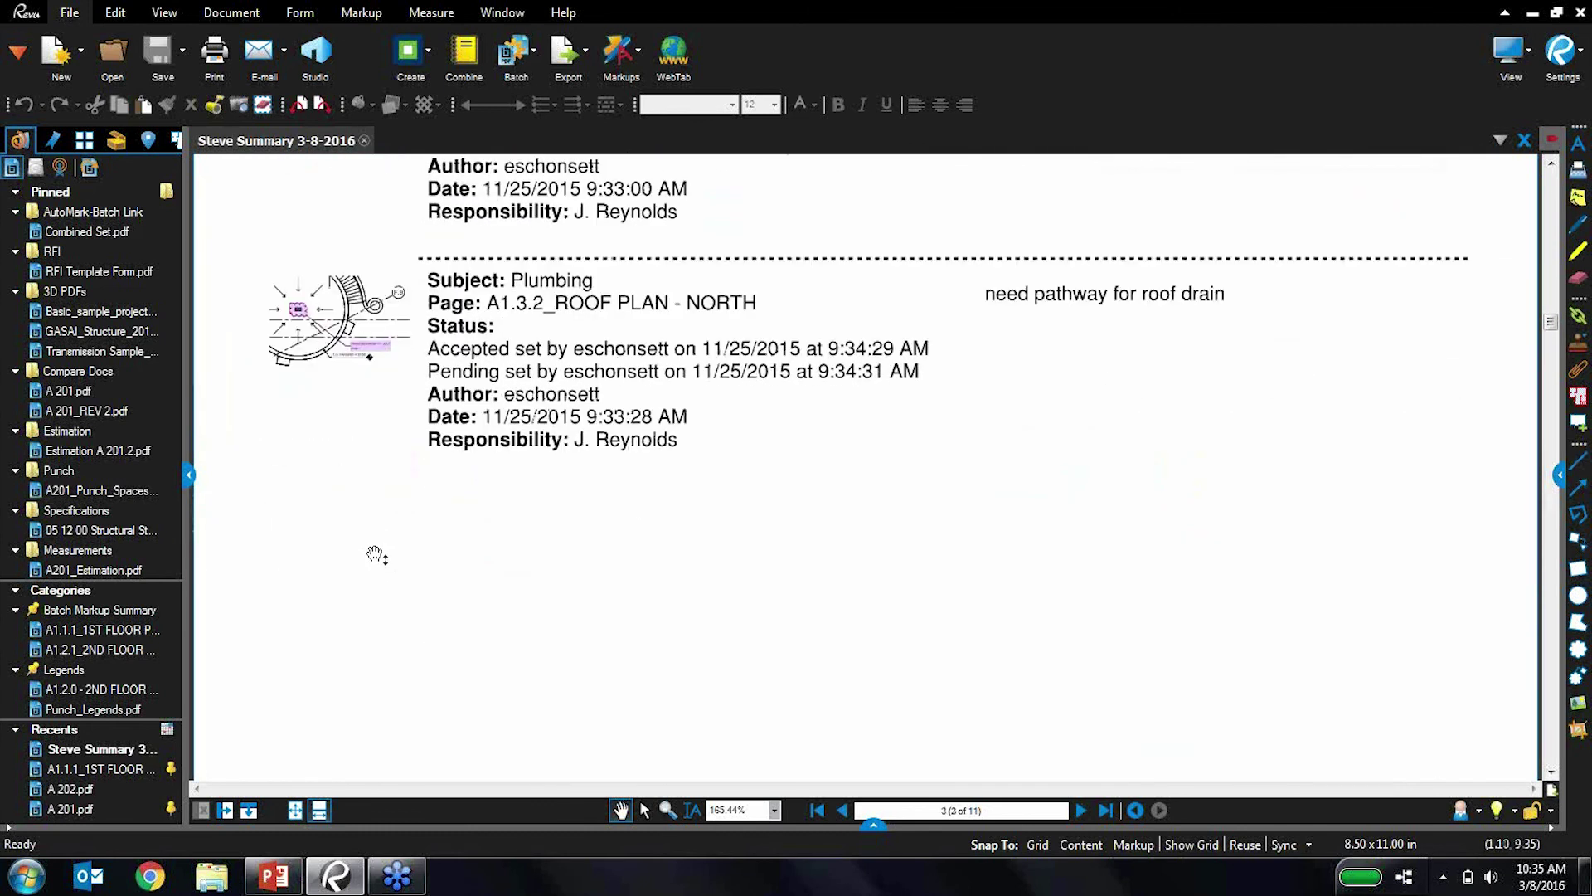
scroll(375, 557, down, 3)
scroll(373, 557, down, 6)
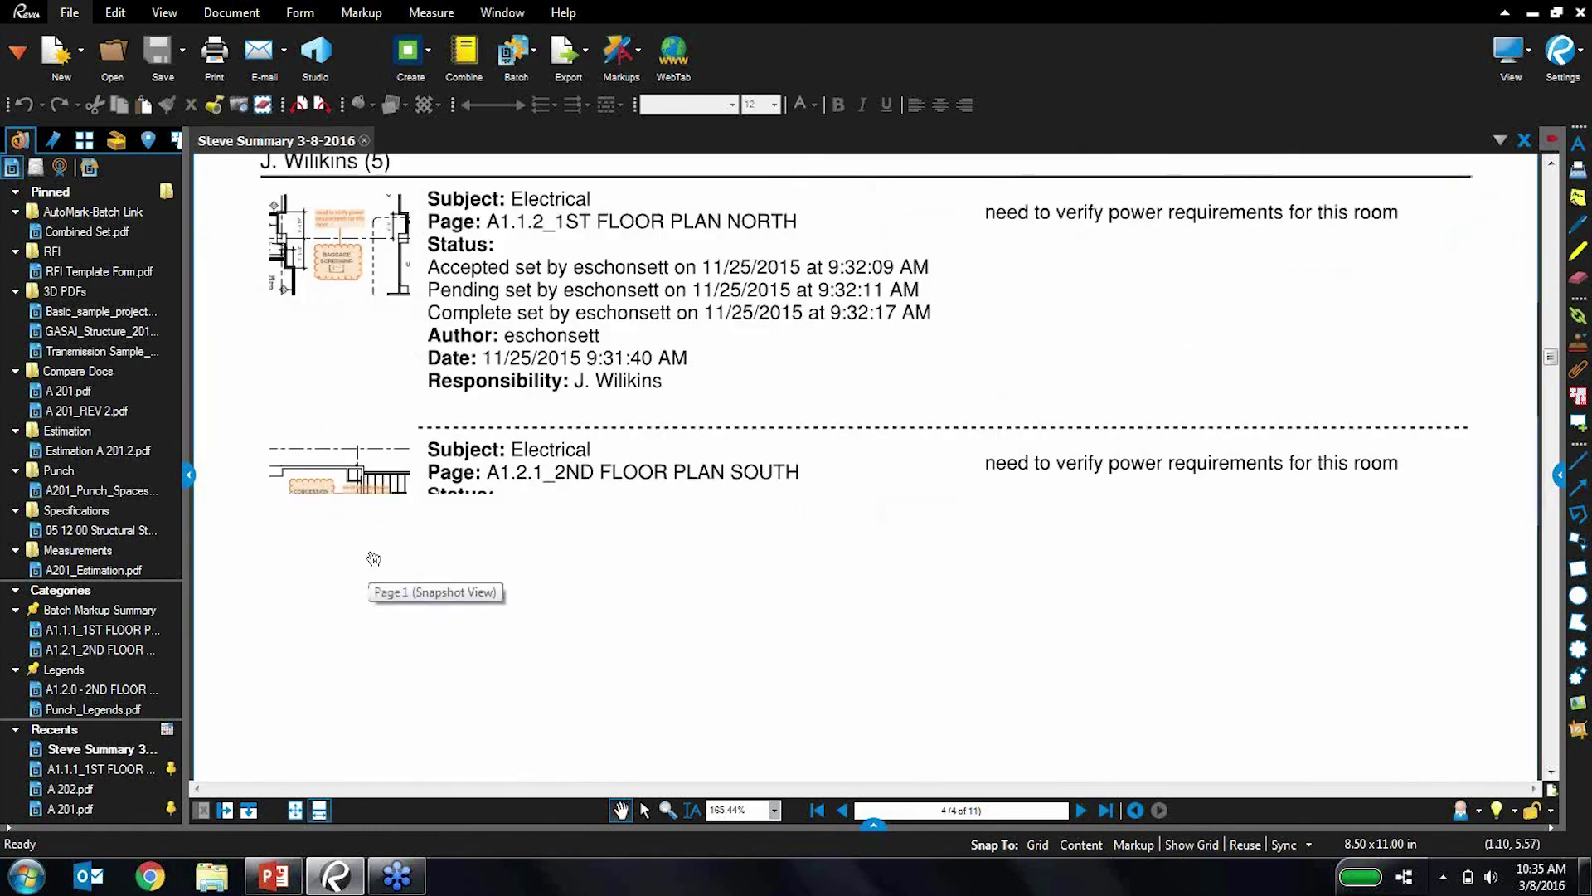
click(84, 140)
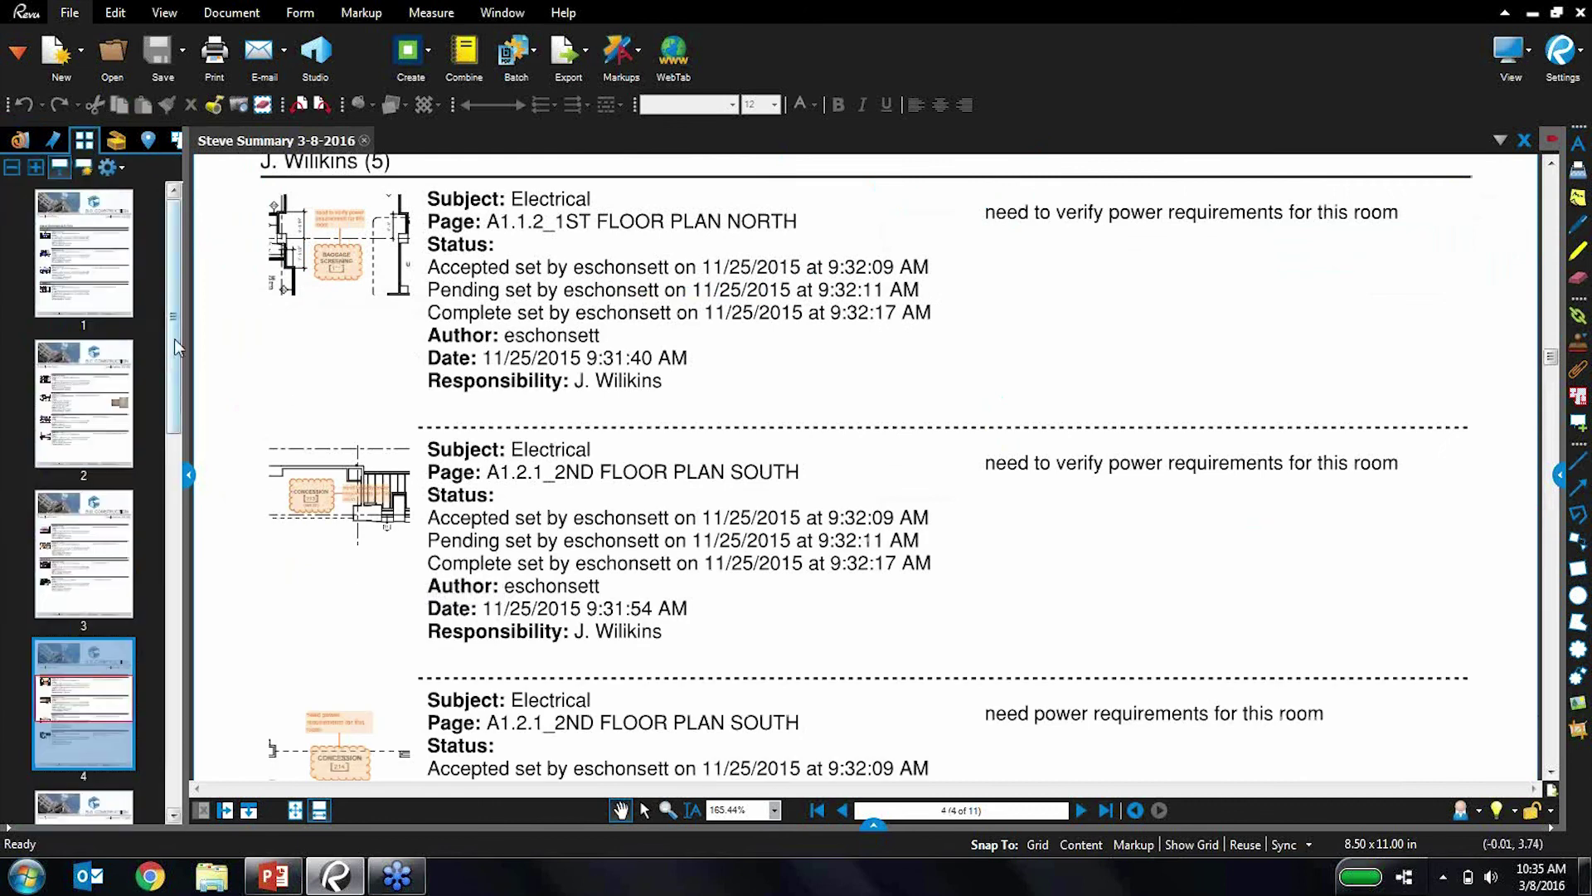
drag(174, 339, 120, 252)
click(120, 252)
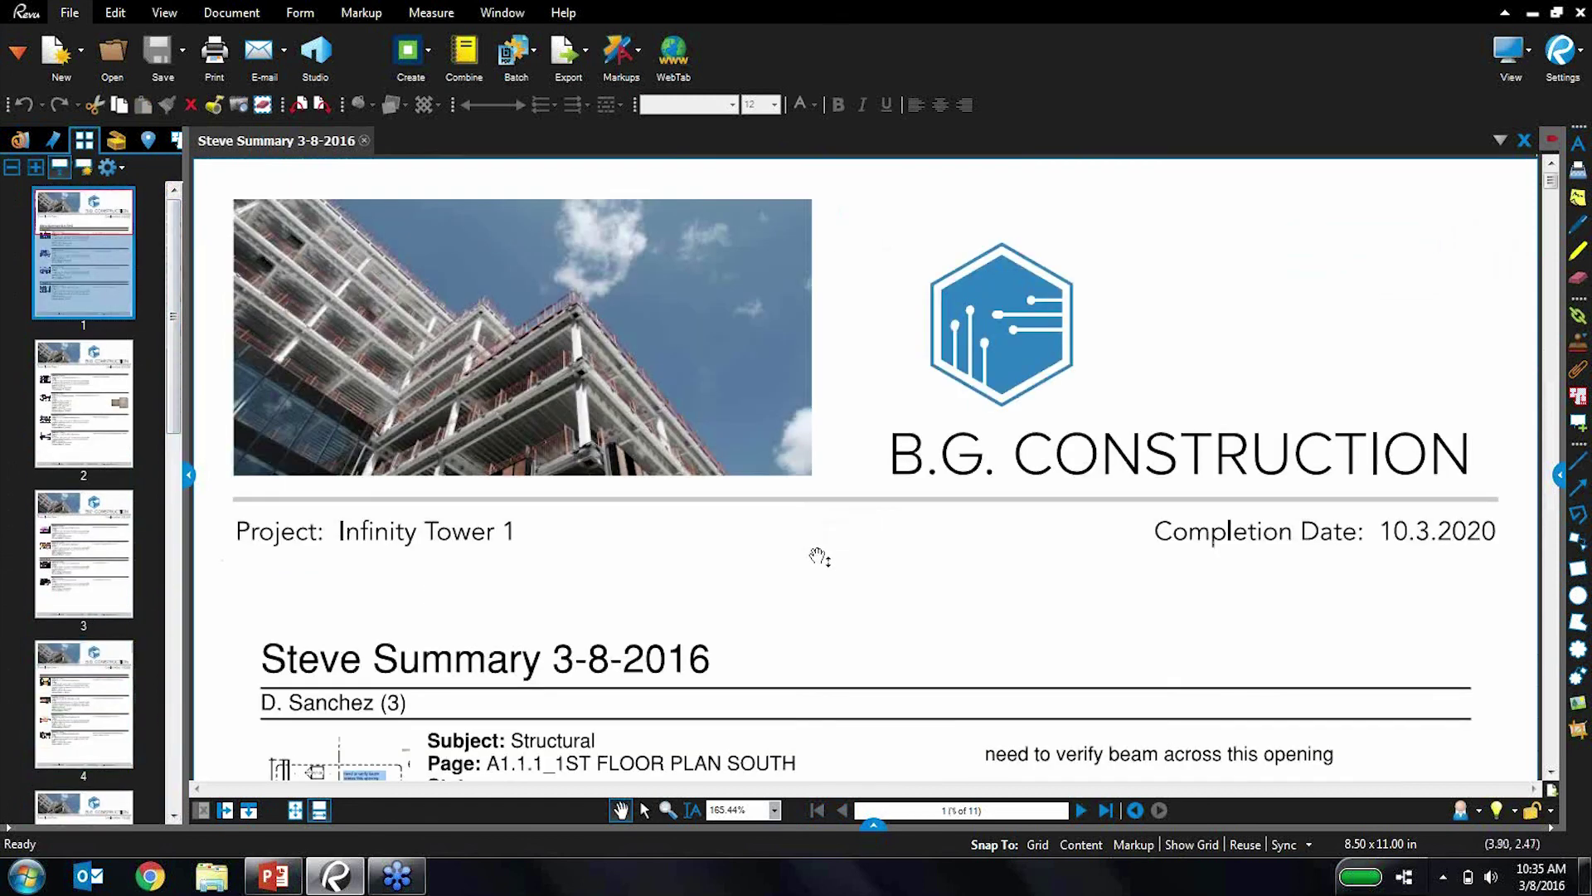
scroll(817, 554, down, 3)
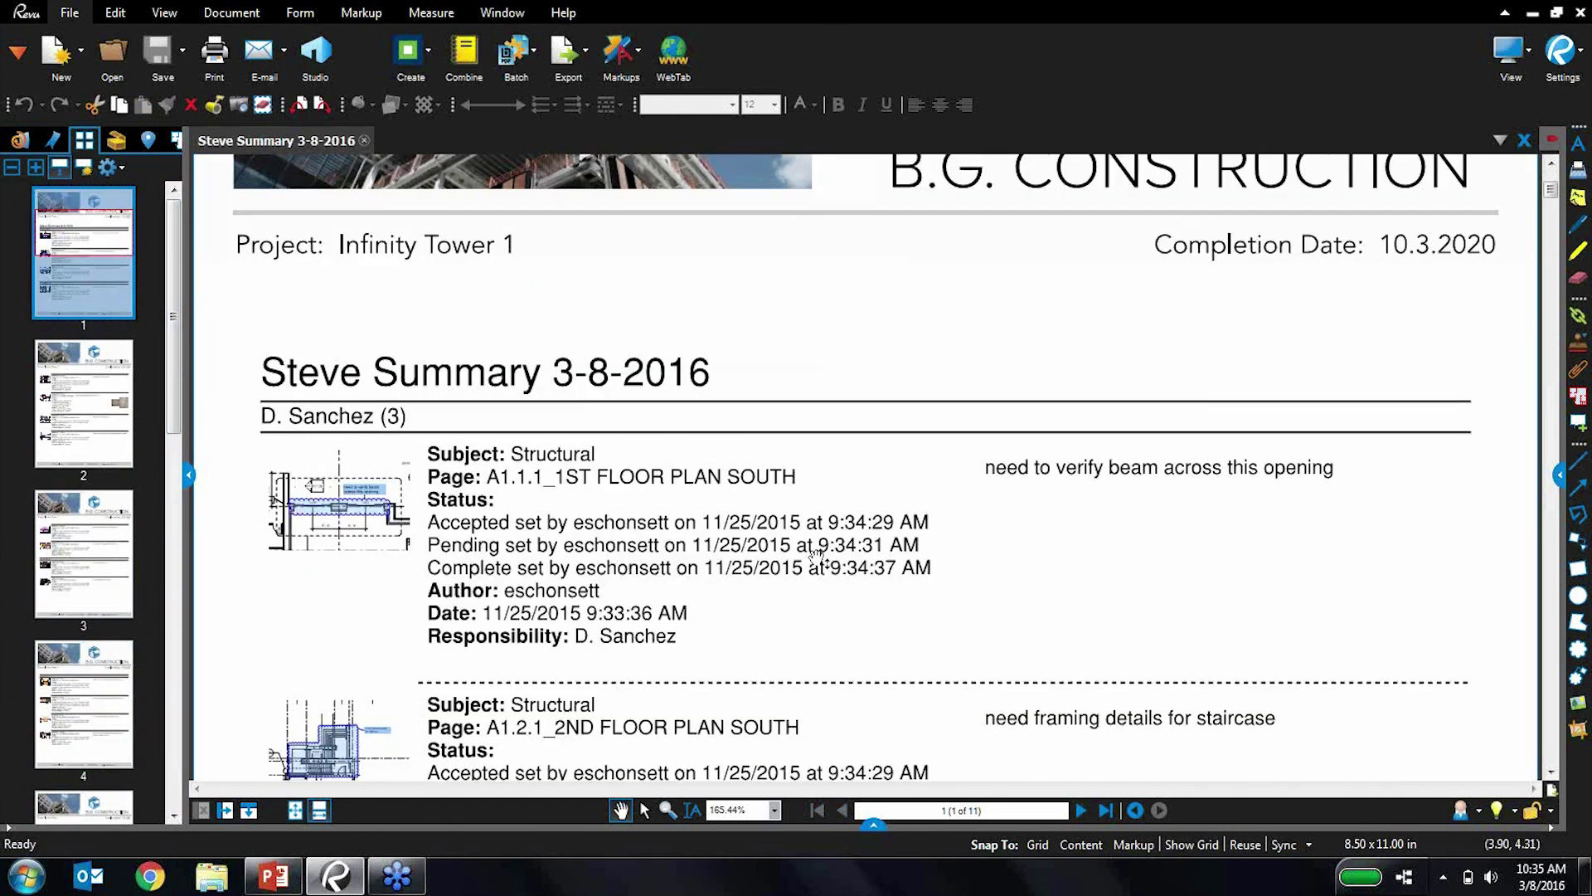